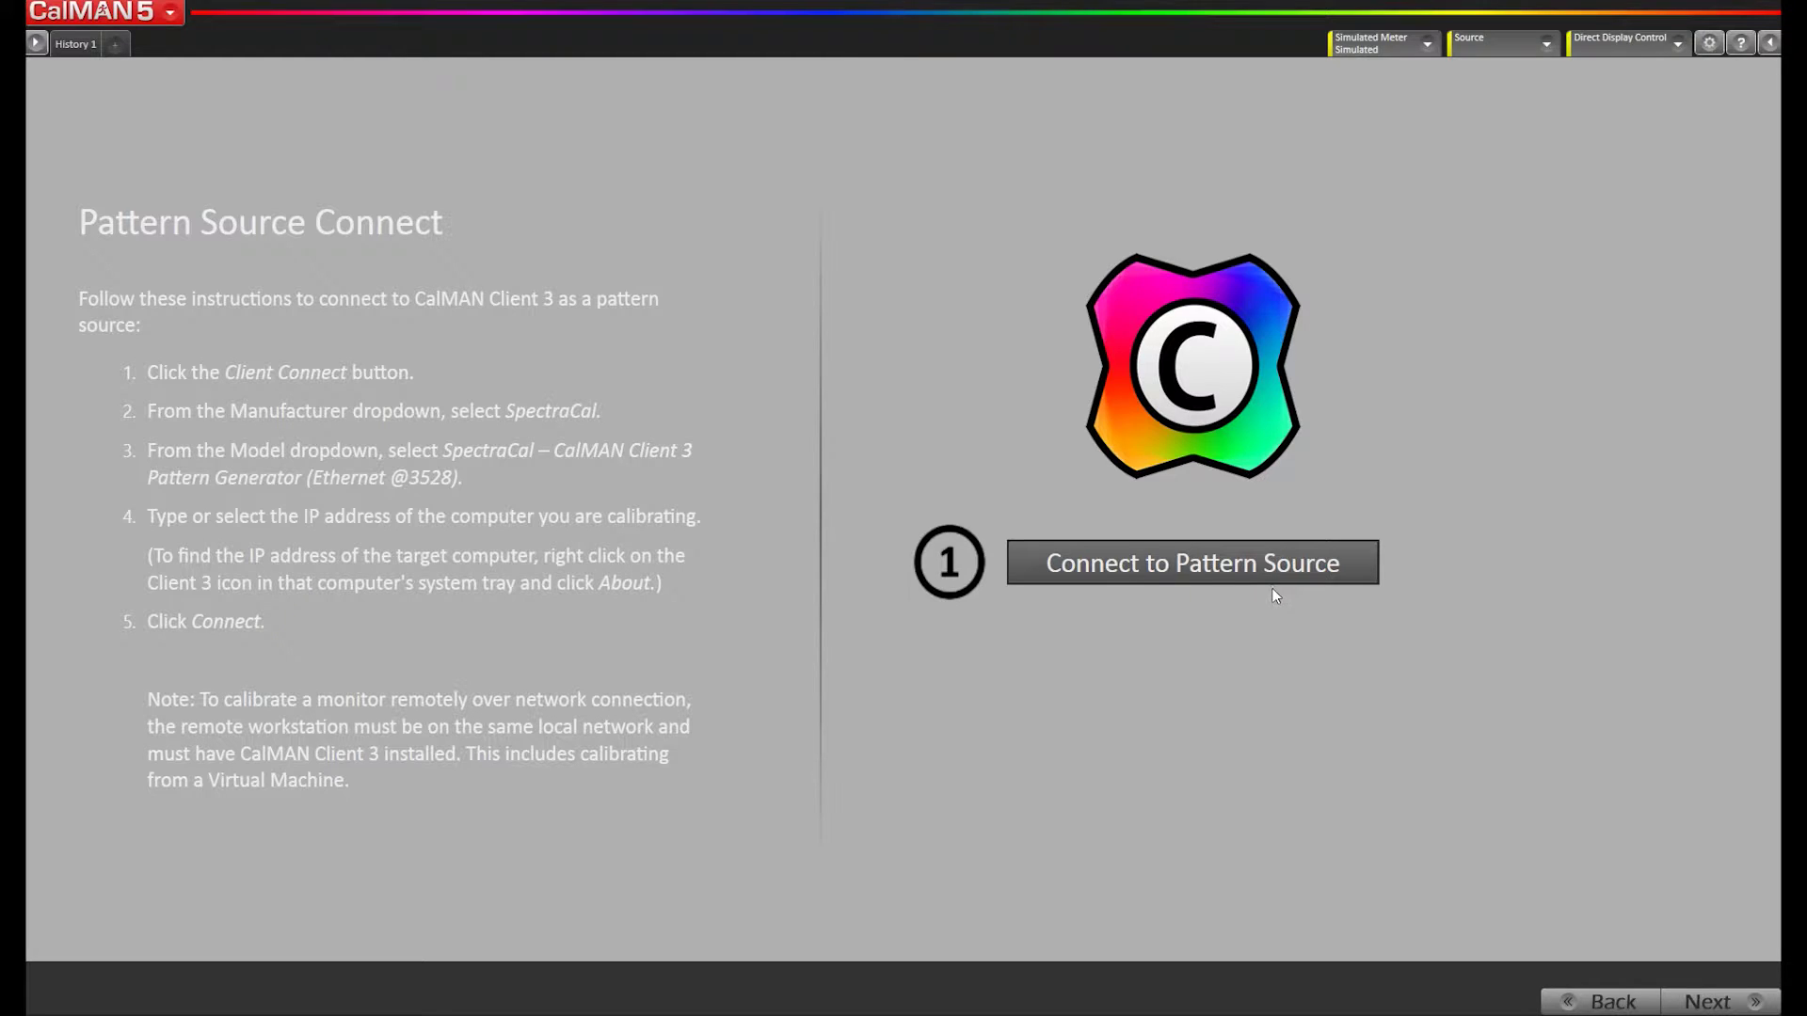
# Connect the SpectraCal CalMAN Client 3 Pattern Generator as pattern source at IP address 192.168.42.107
pyautogui.click(1267, 562)
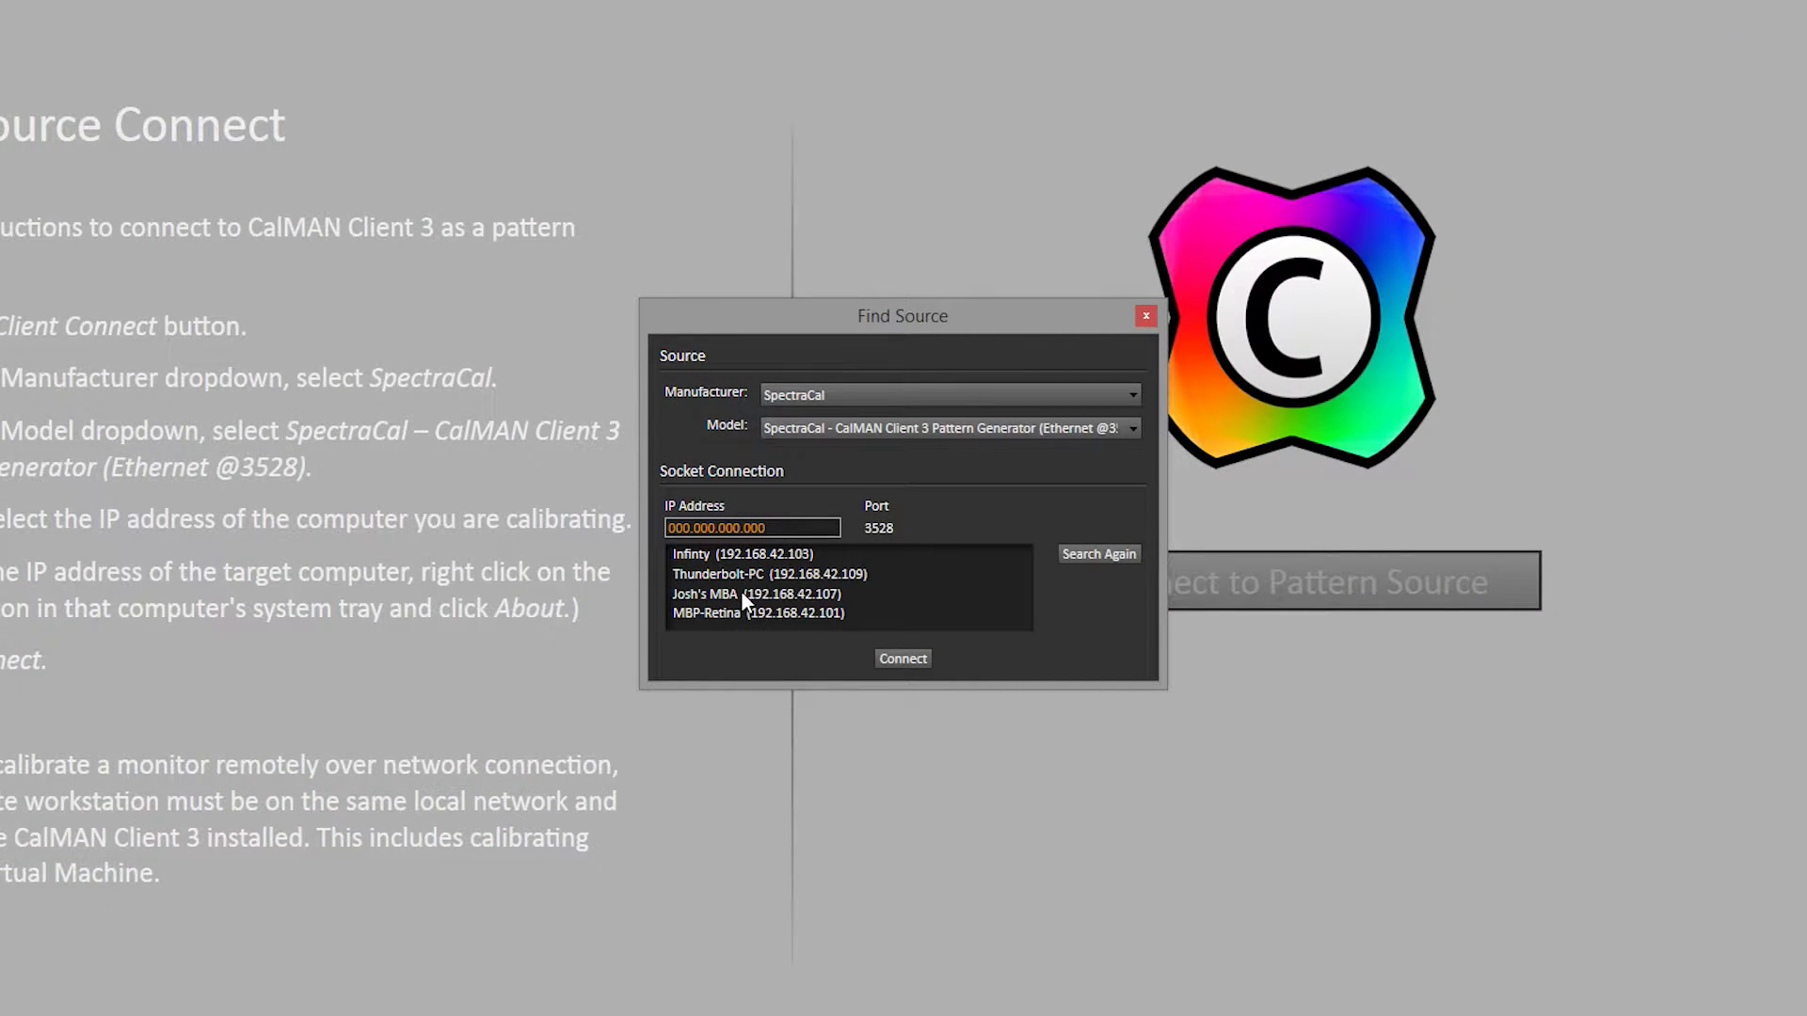
pyautogui.click(744, 594)
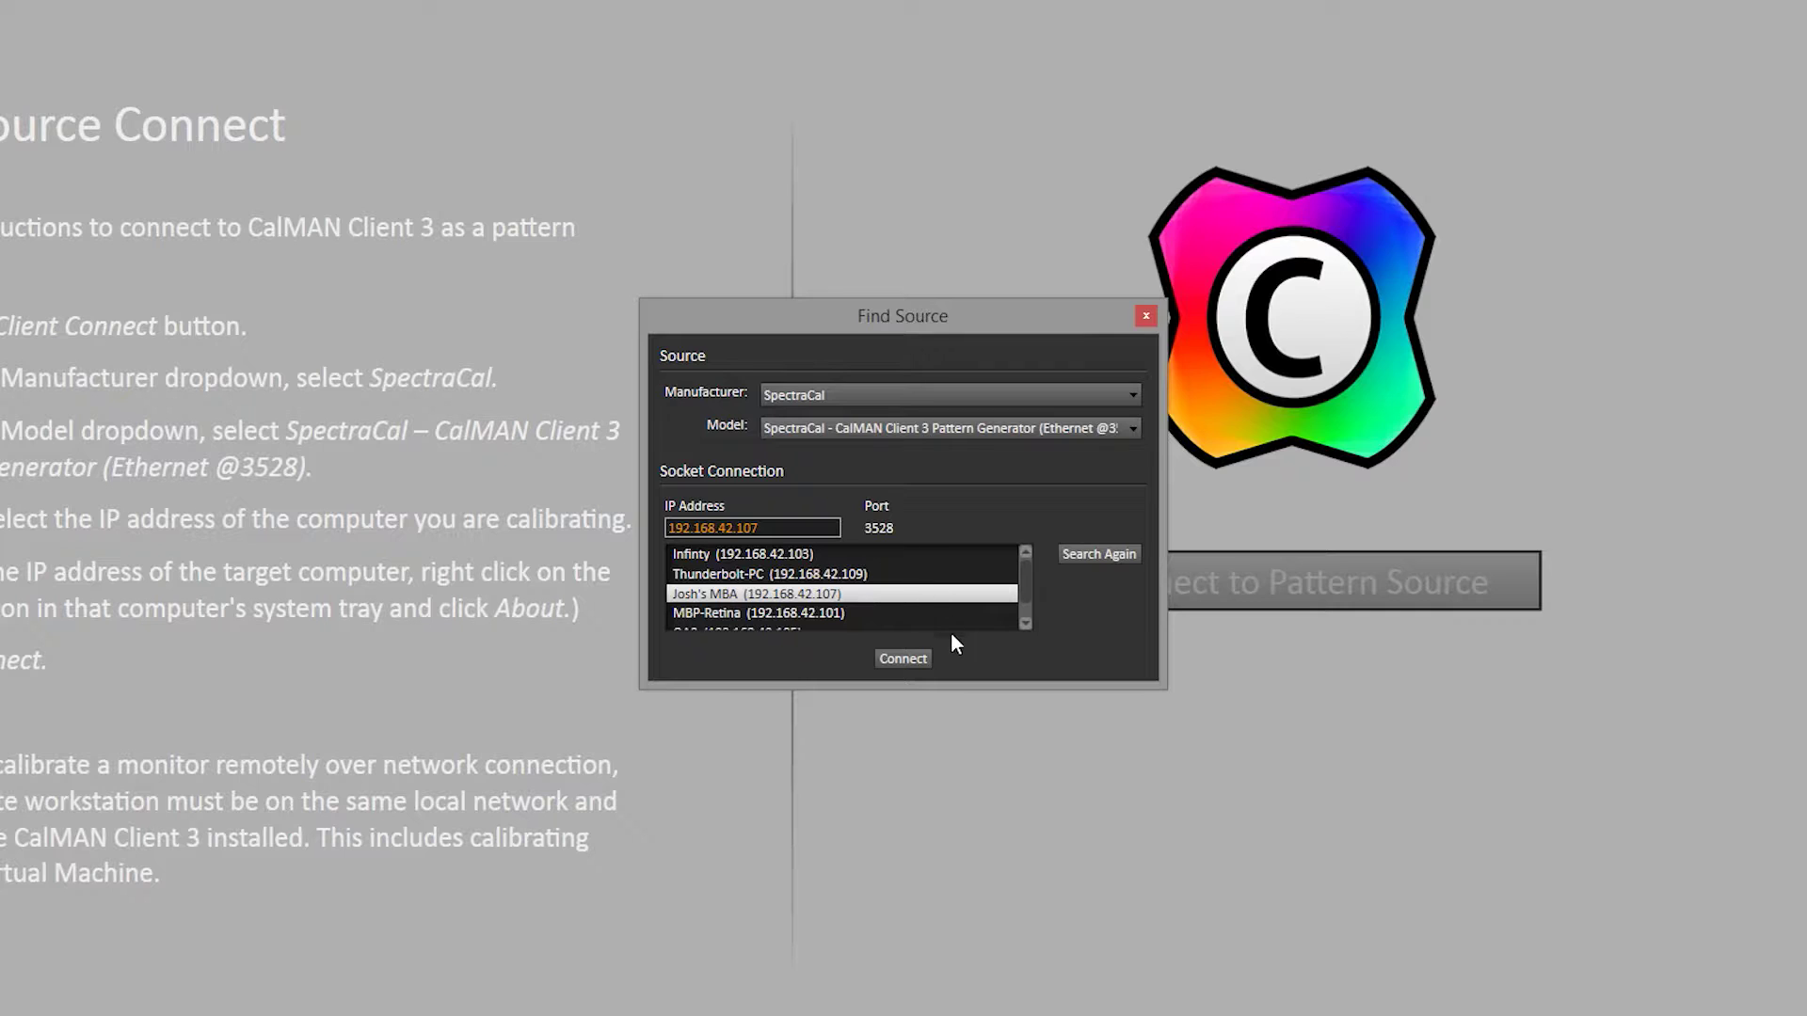
pyautogui.click(918, 664)
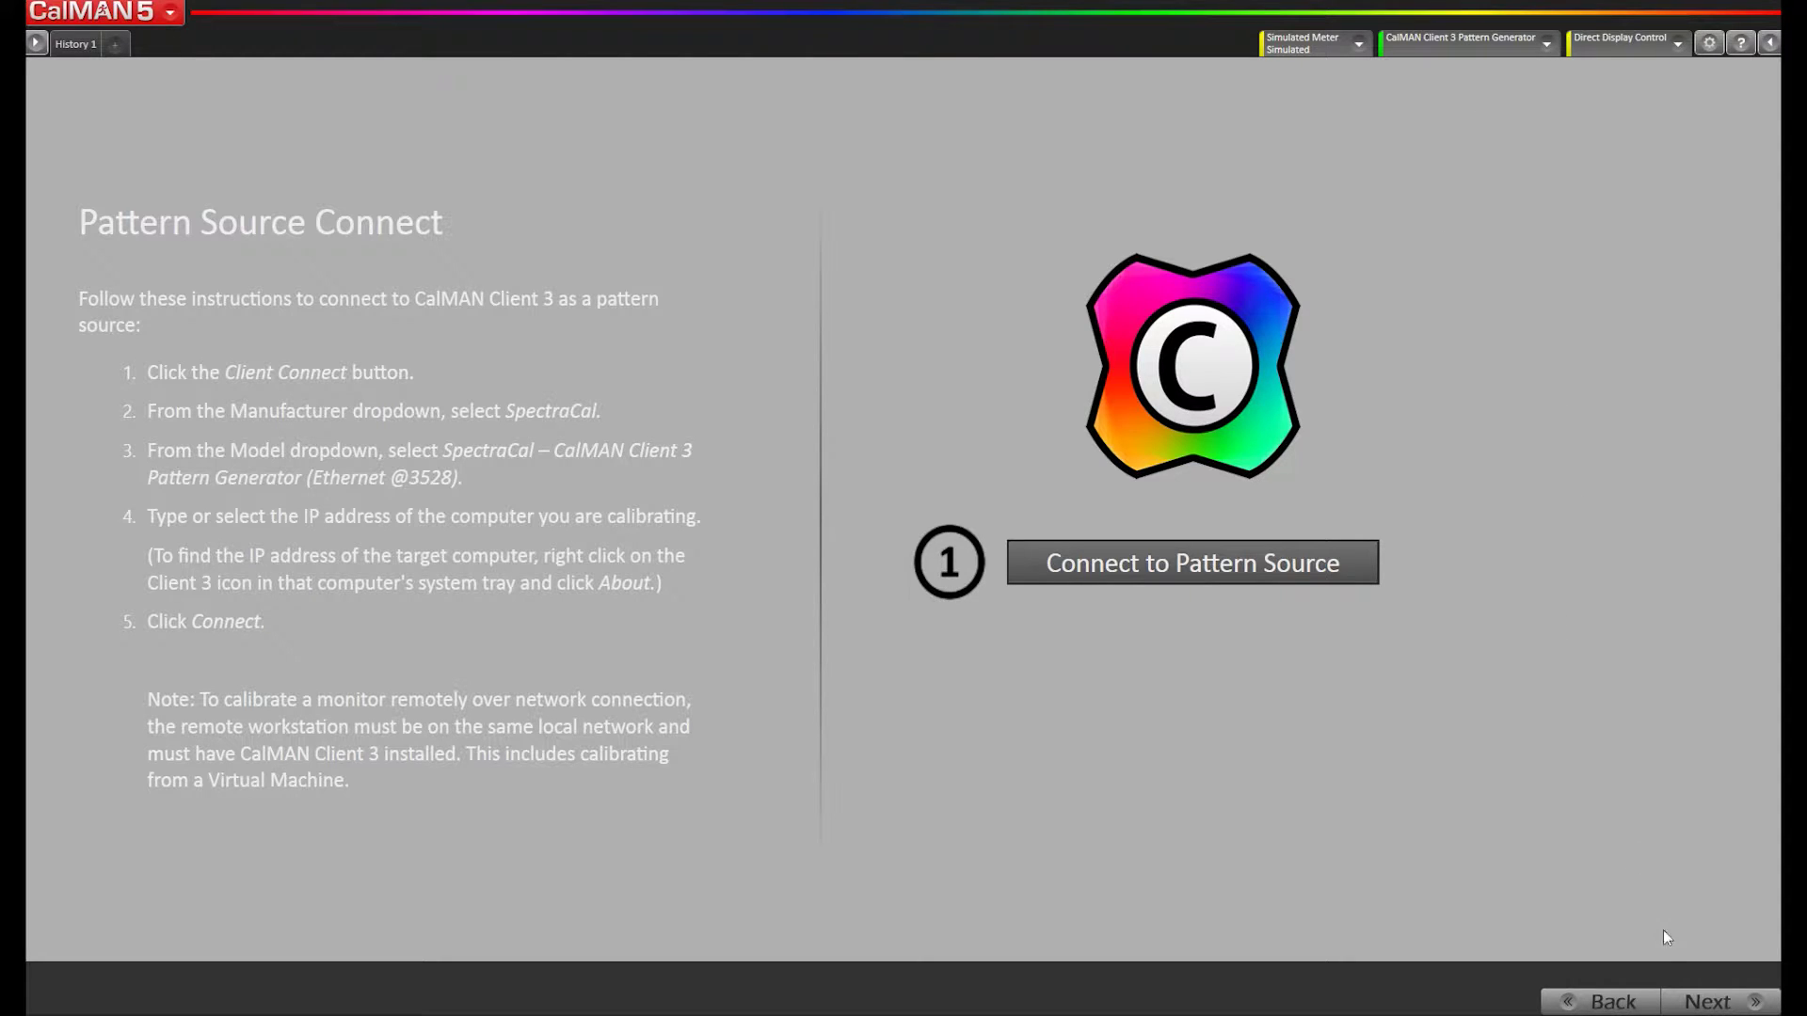
# Connect the CalMAN Client 3 Display Profiler at 192.168.42.107, keeping HP LP2465(03) - Profile-1 as the monitor profile
pyautogui.click(1705, 1001)
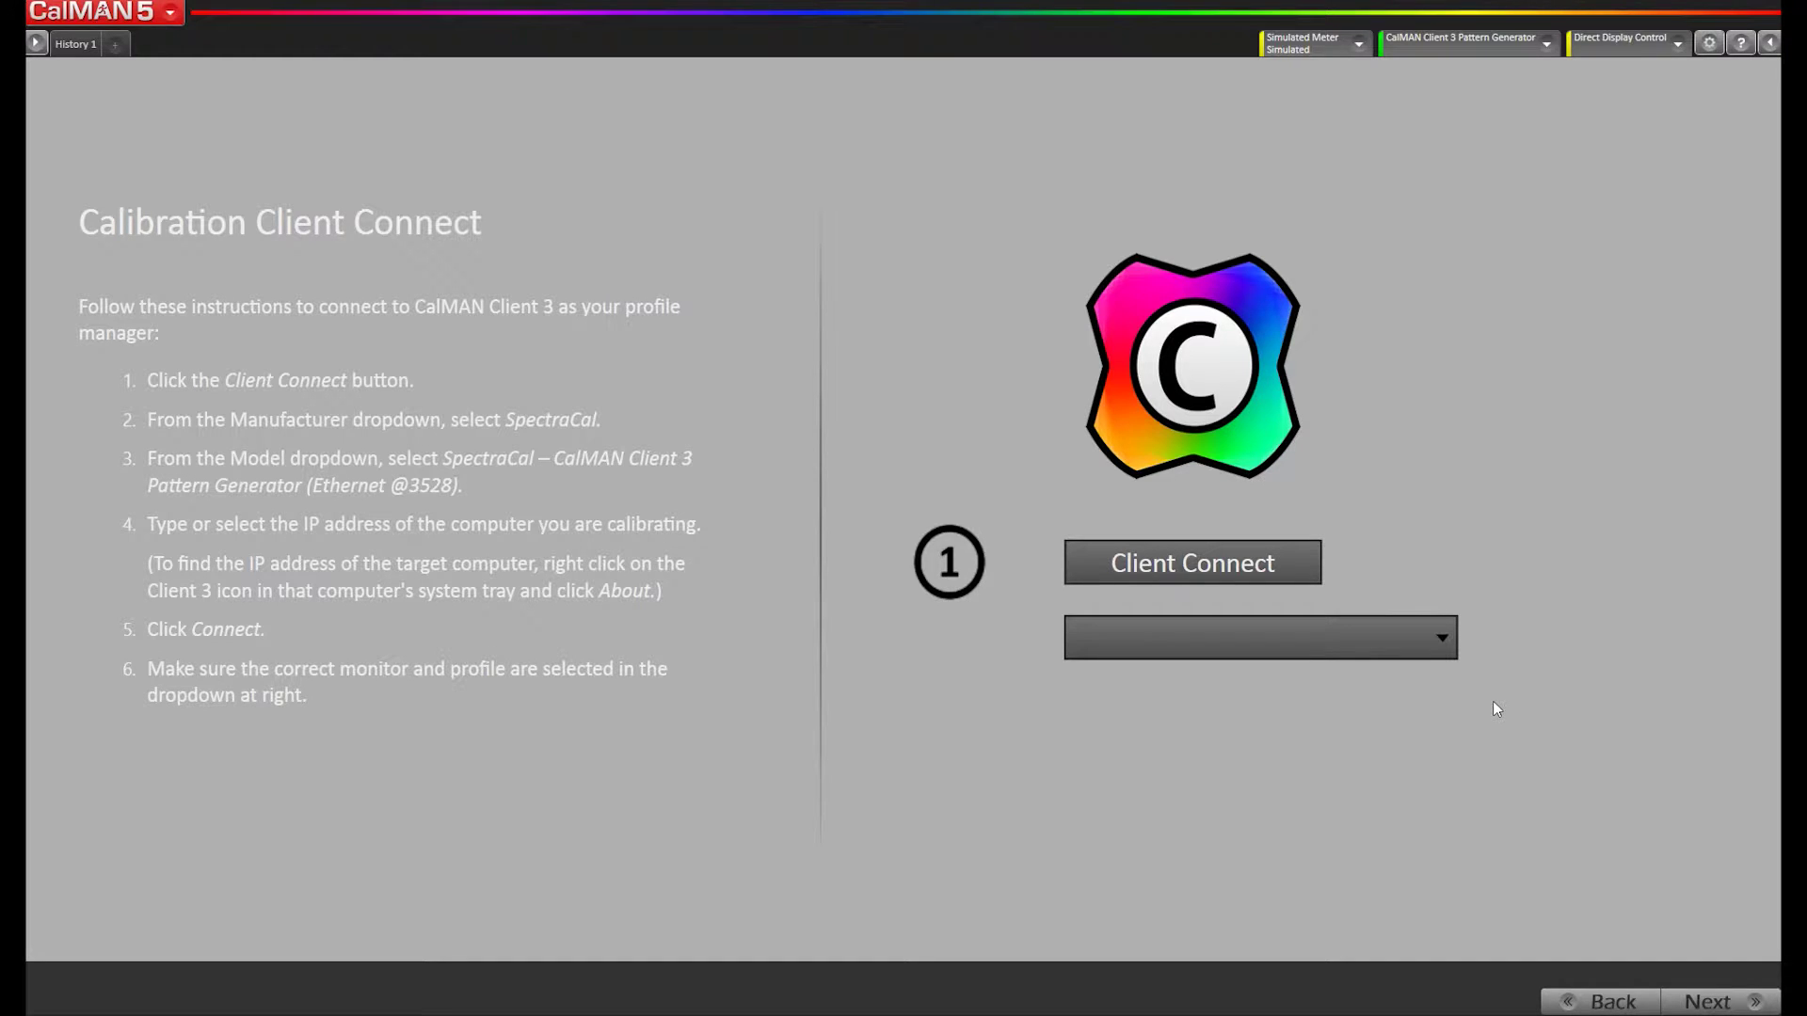
pyautogui.click(1259, 574)
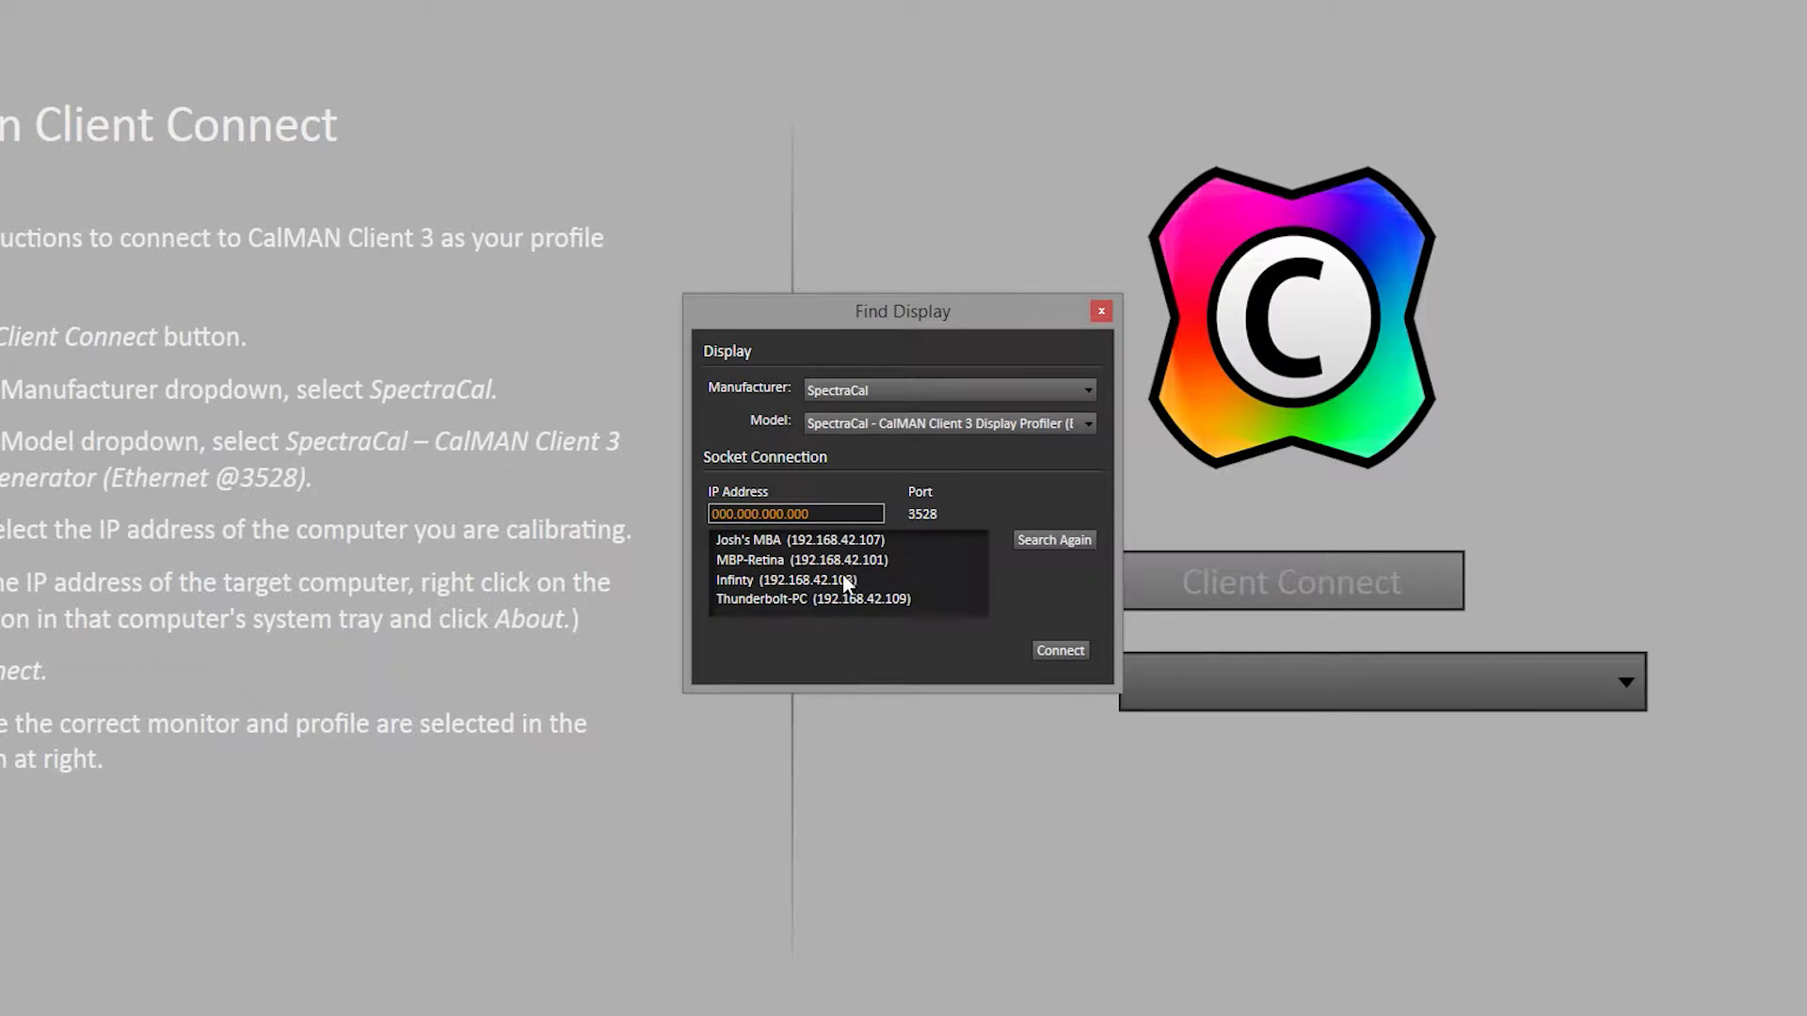
pyautogui.click(840, 541)
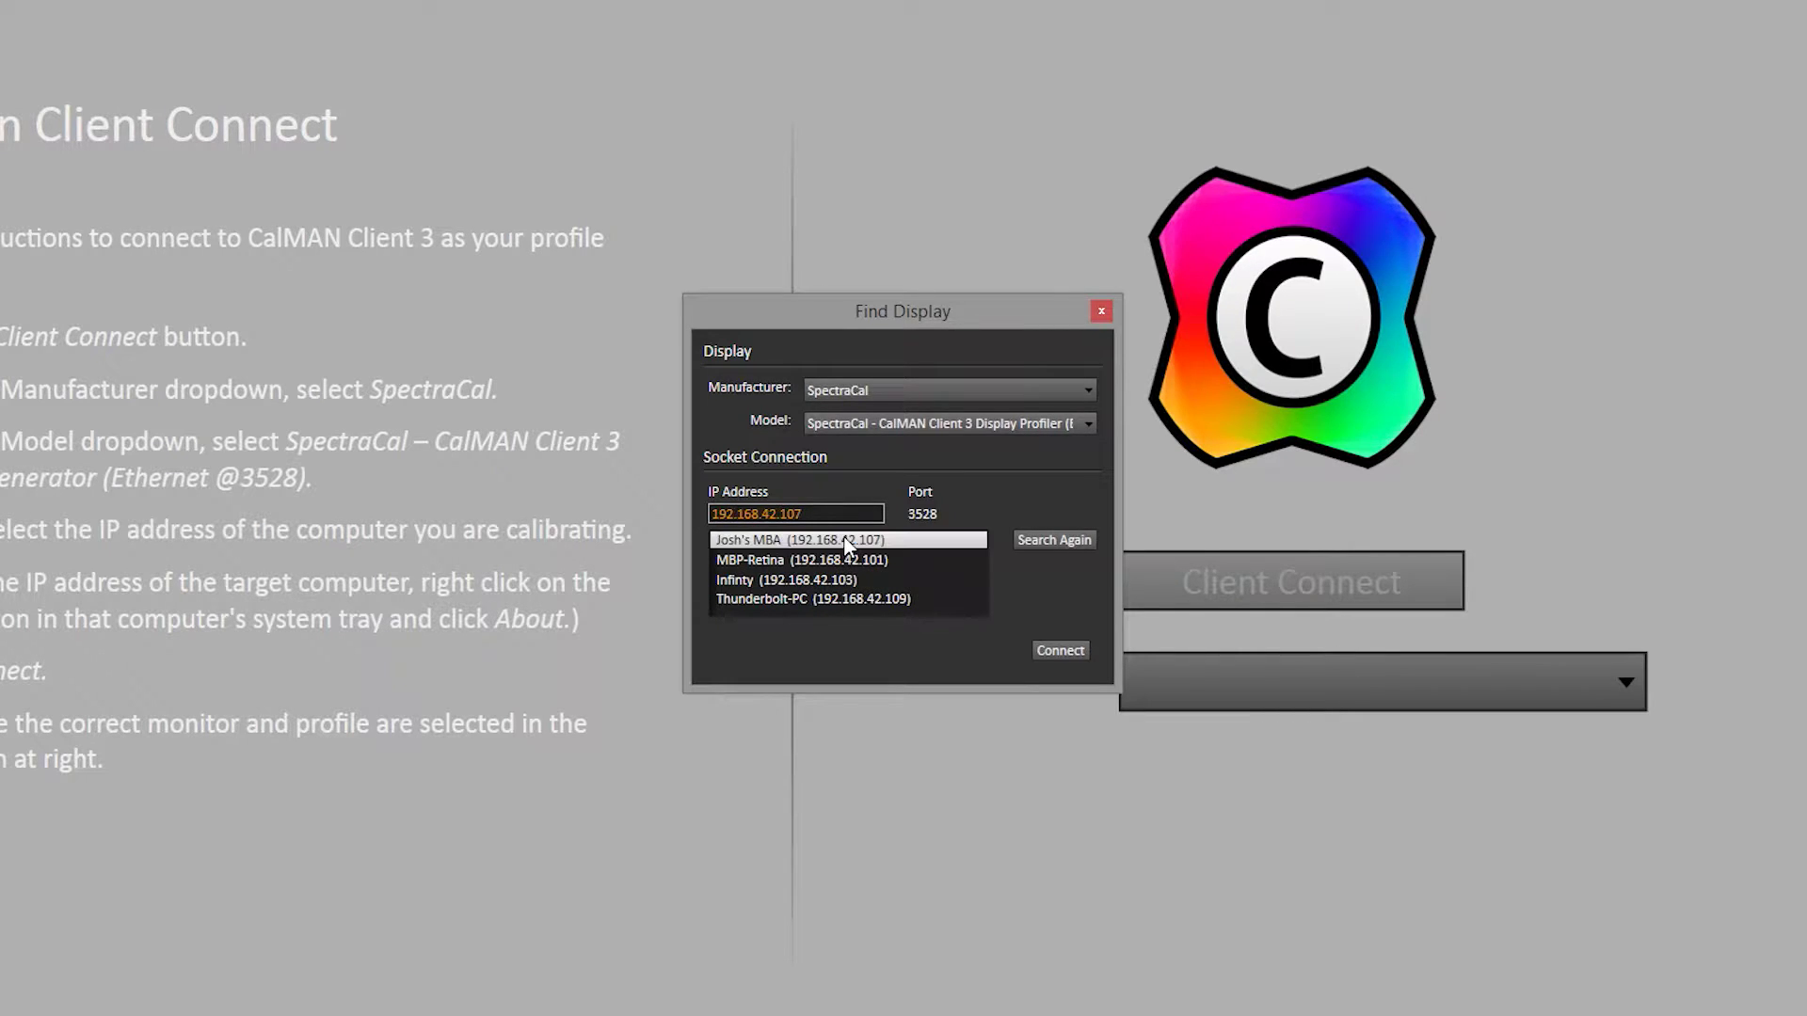
pyautogui.click(1059, 649)
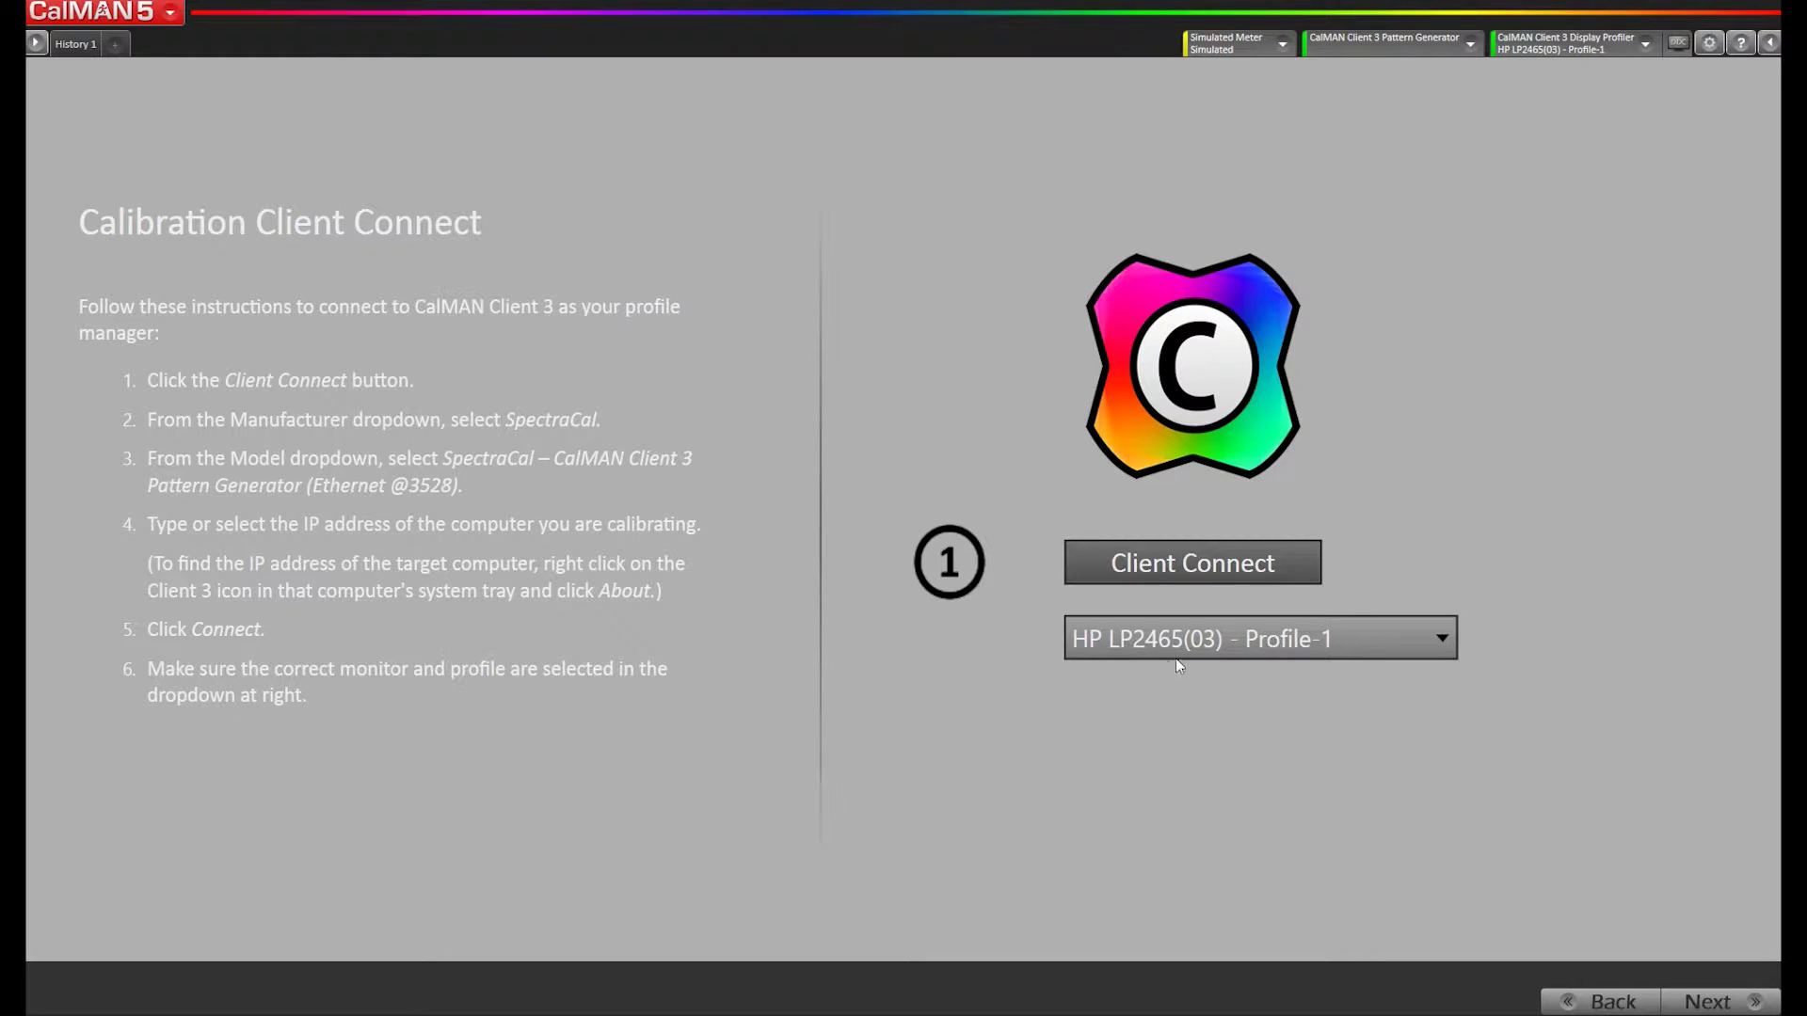
pyautogui.click(1257, 640)
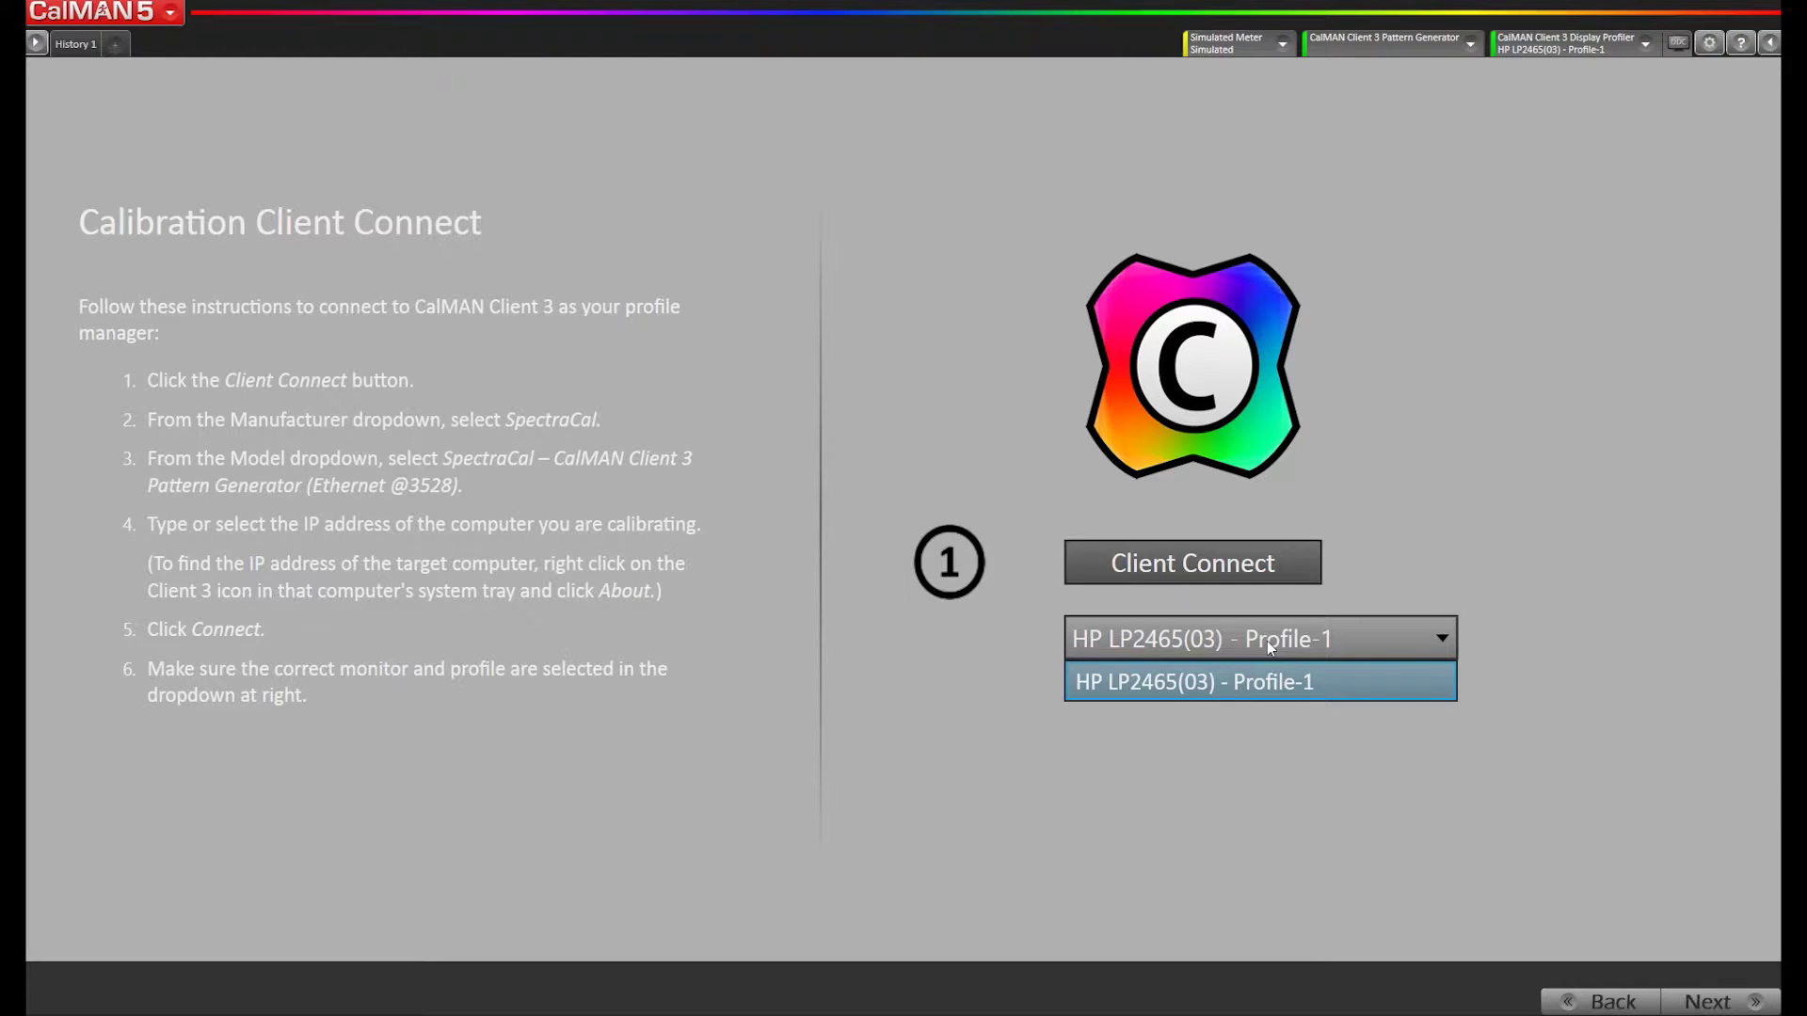
pyautogui.click(1477, 730)
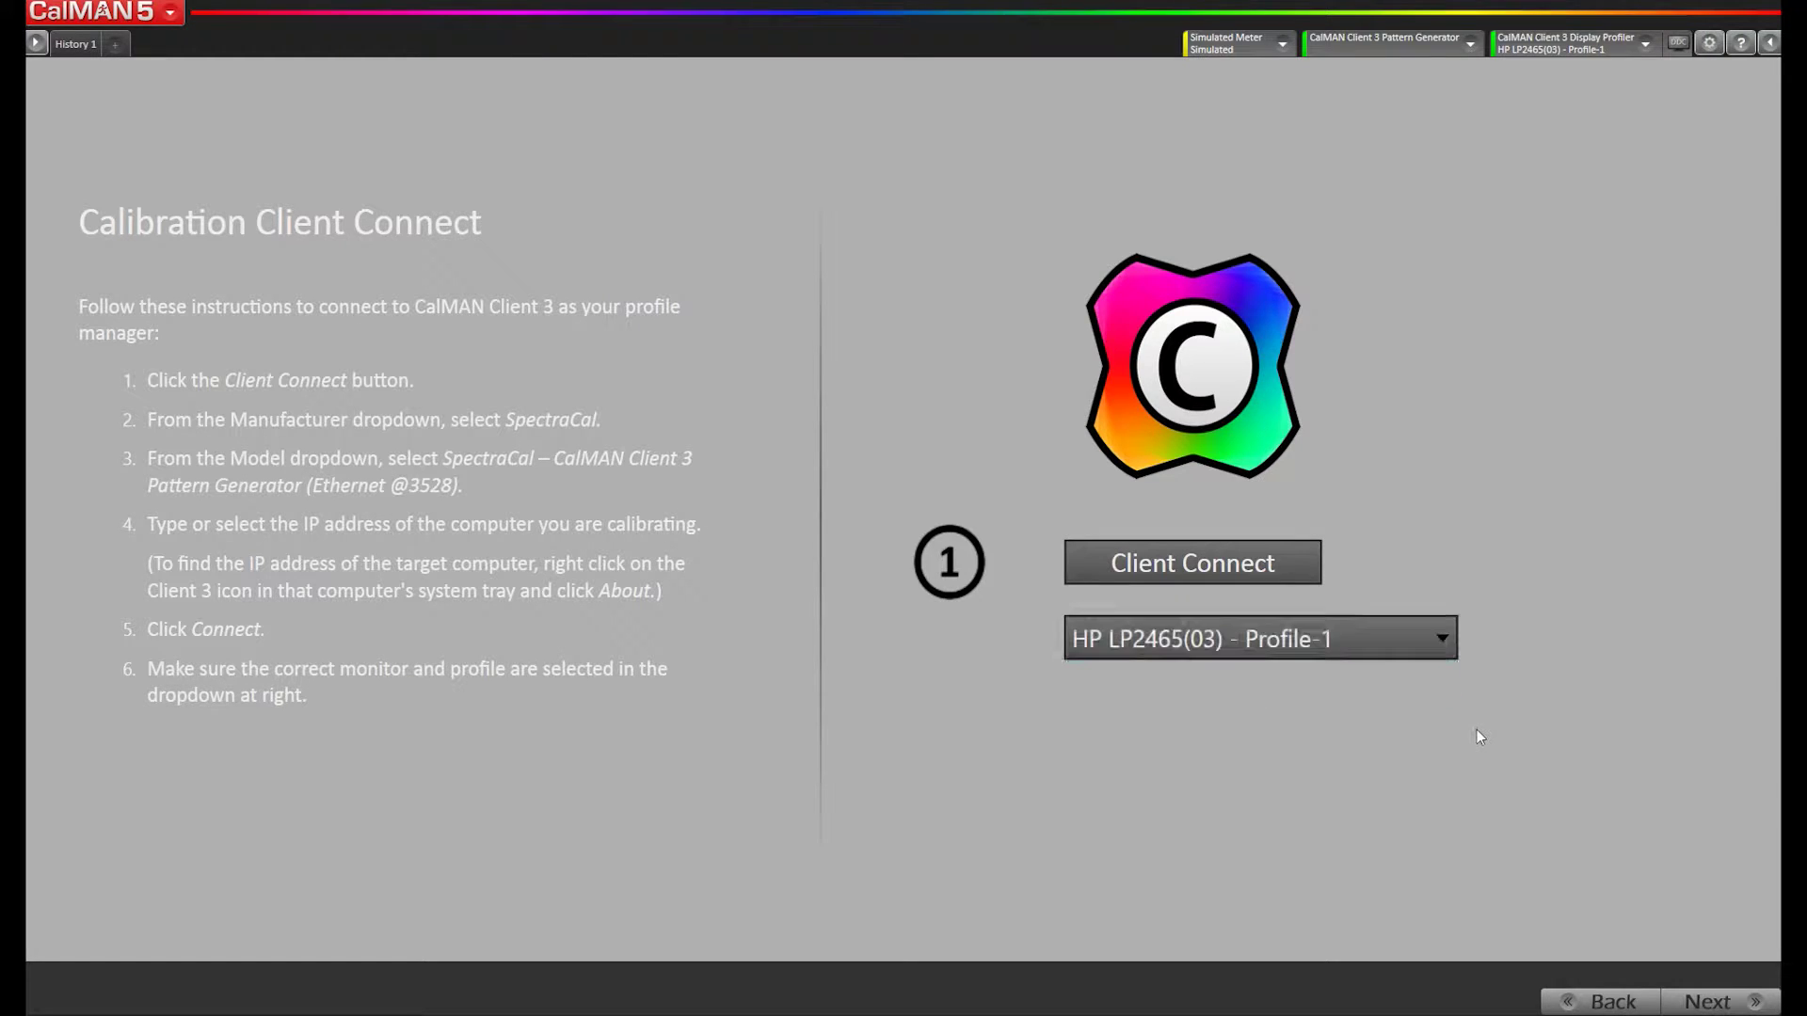
# Find and connect the meter by searching all meters except those listed, and set the display type to LCD (CCFL)
pyautogui.click(1713, 1006)
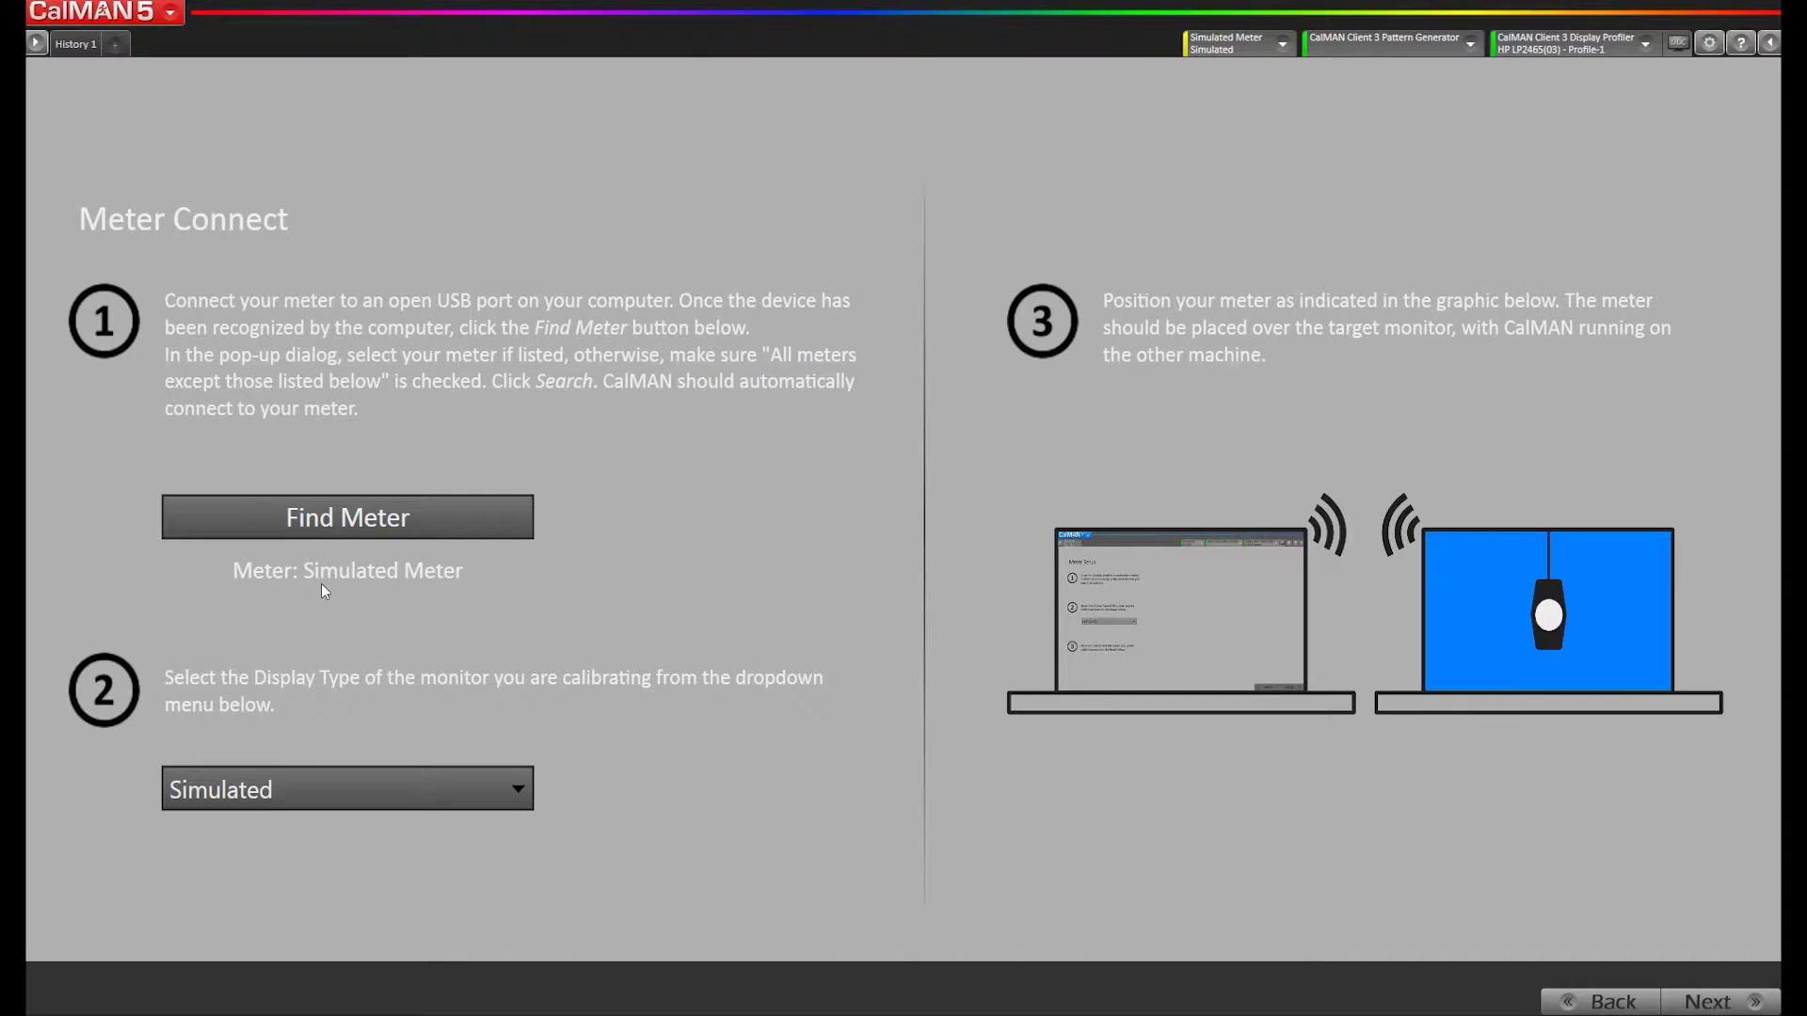
pyautogui.click(359, 515)
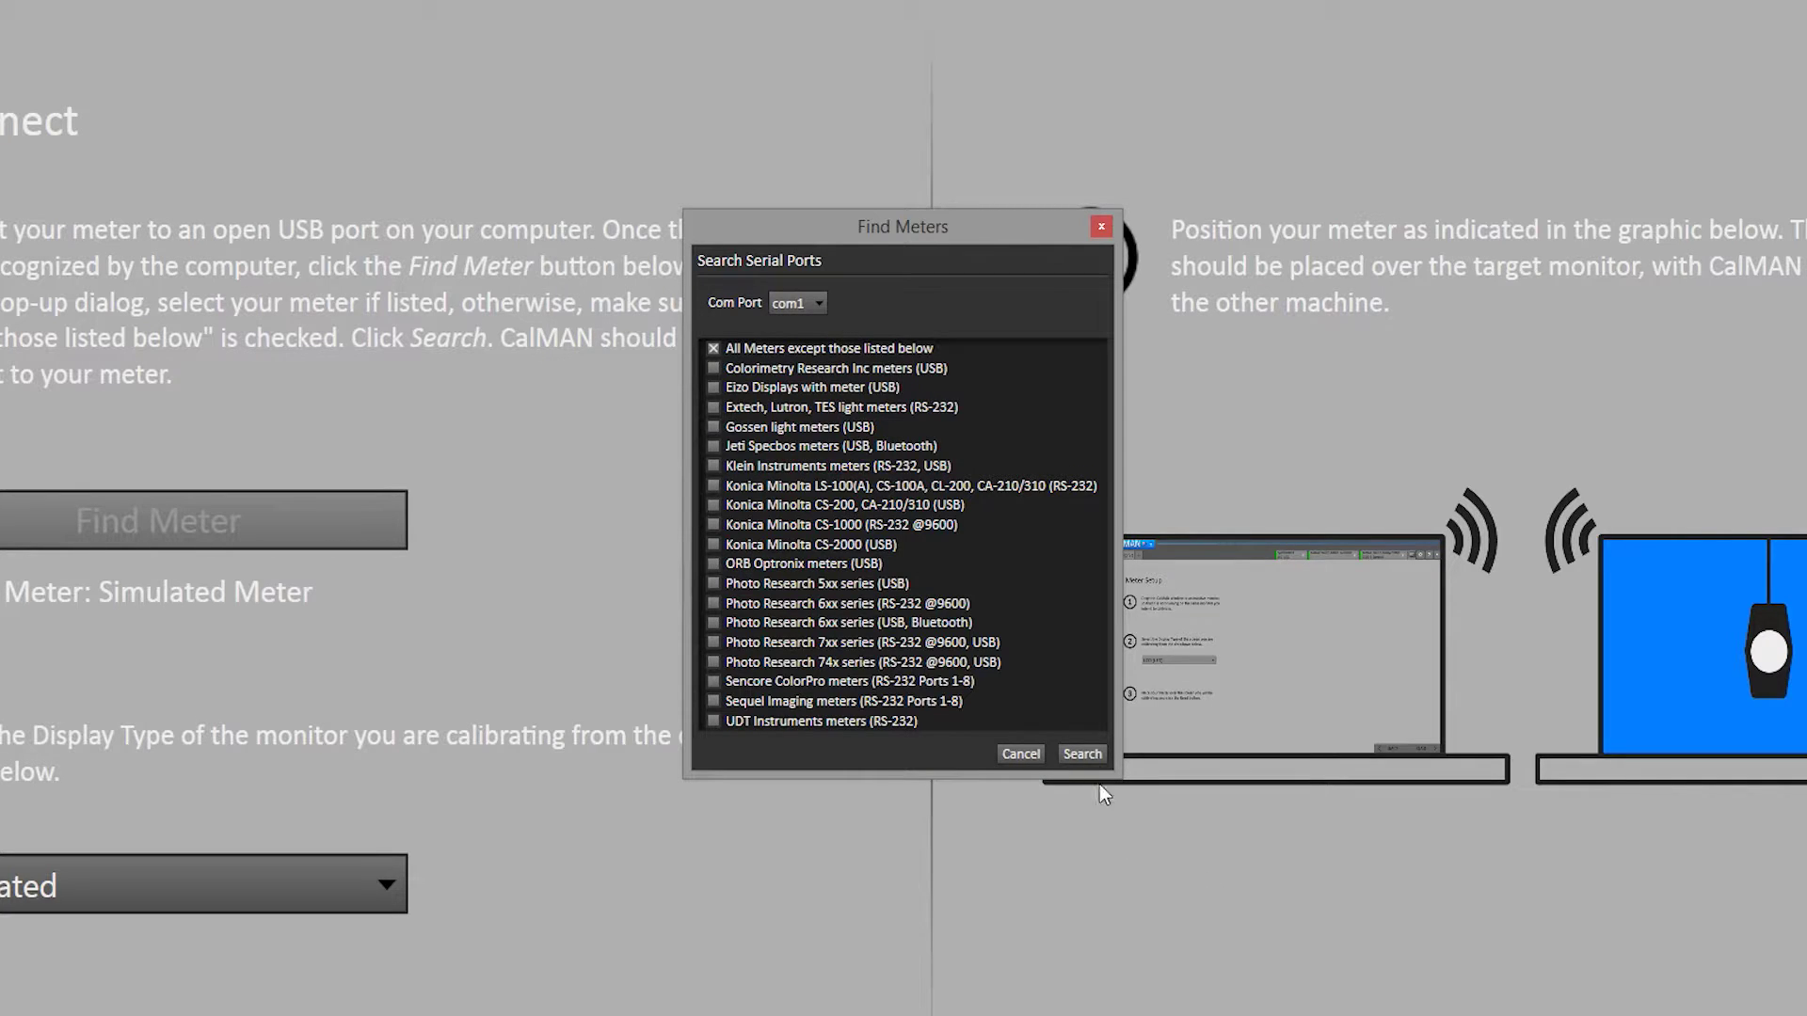
pyautogui.click(1093, 755)
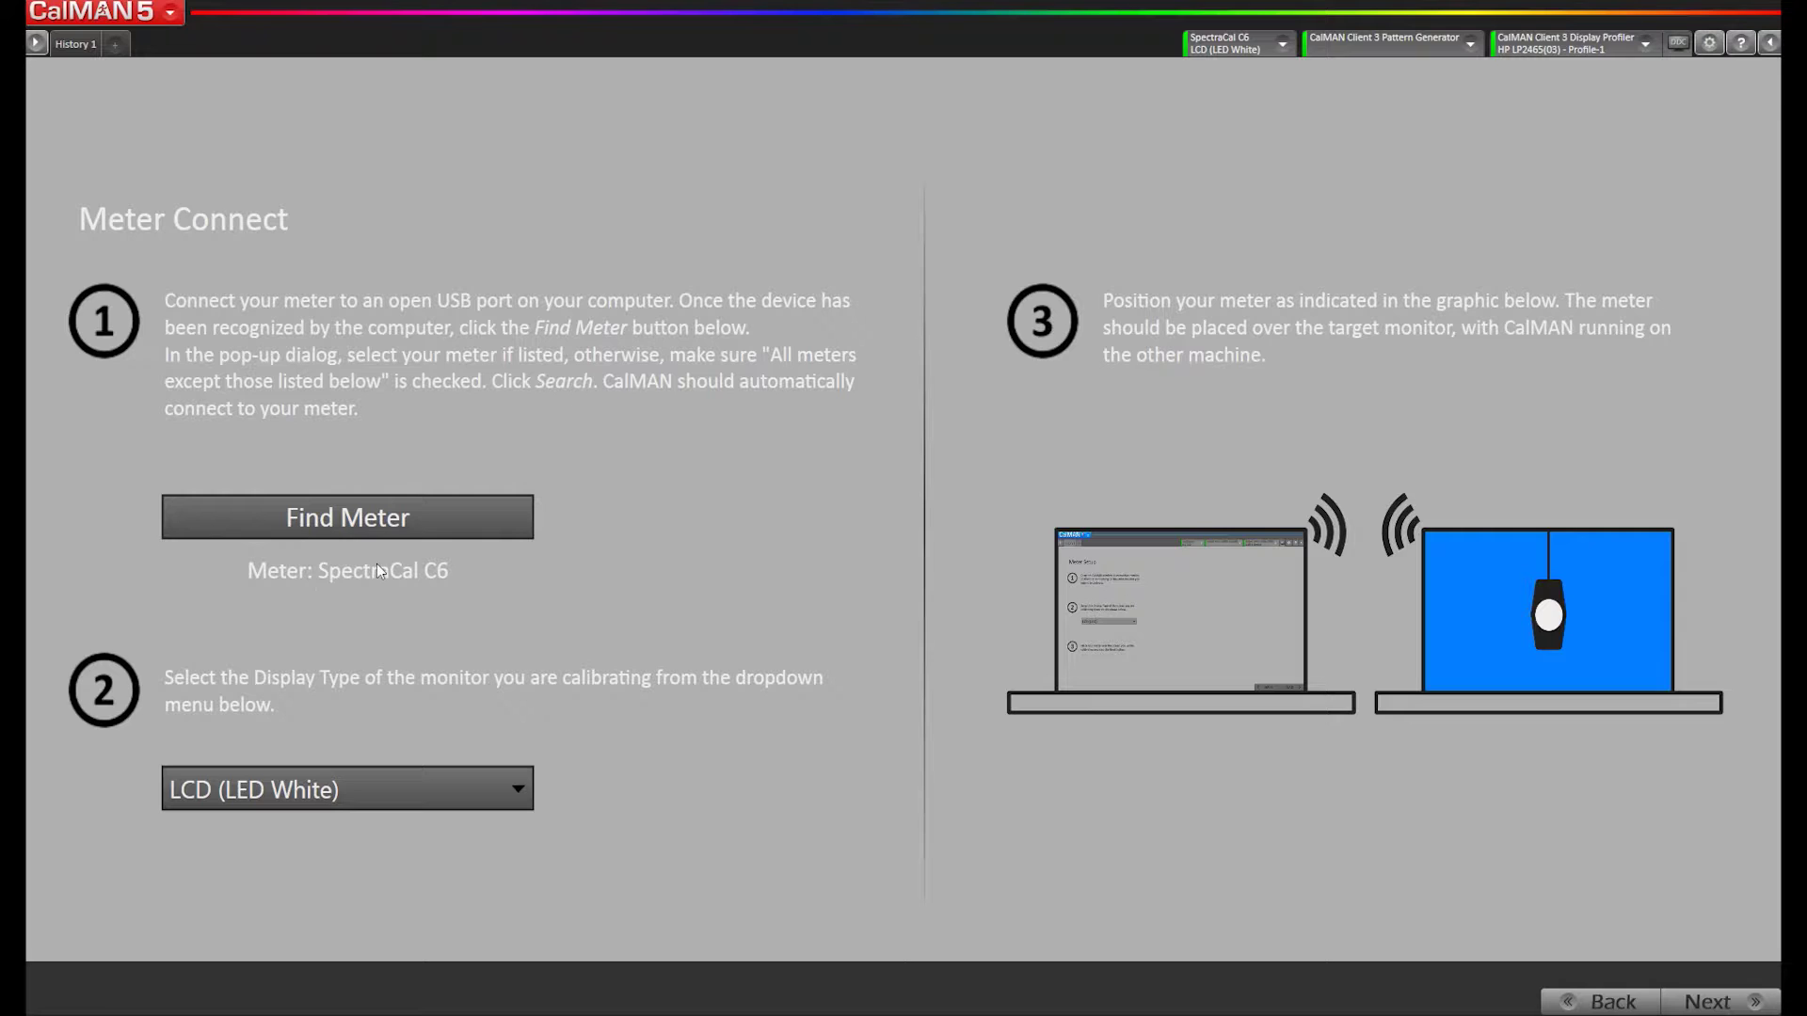
pyautogui.click(285, 800)
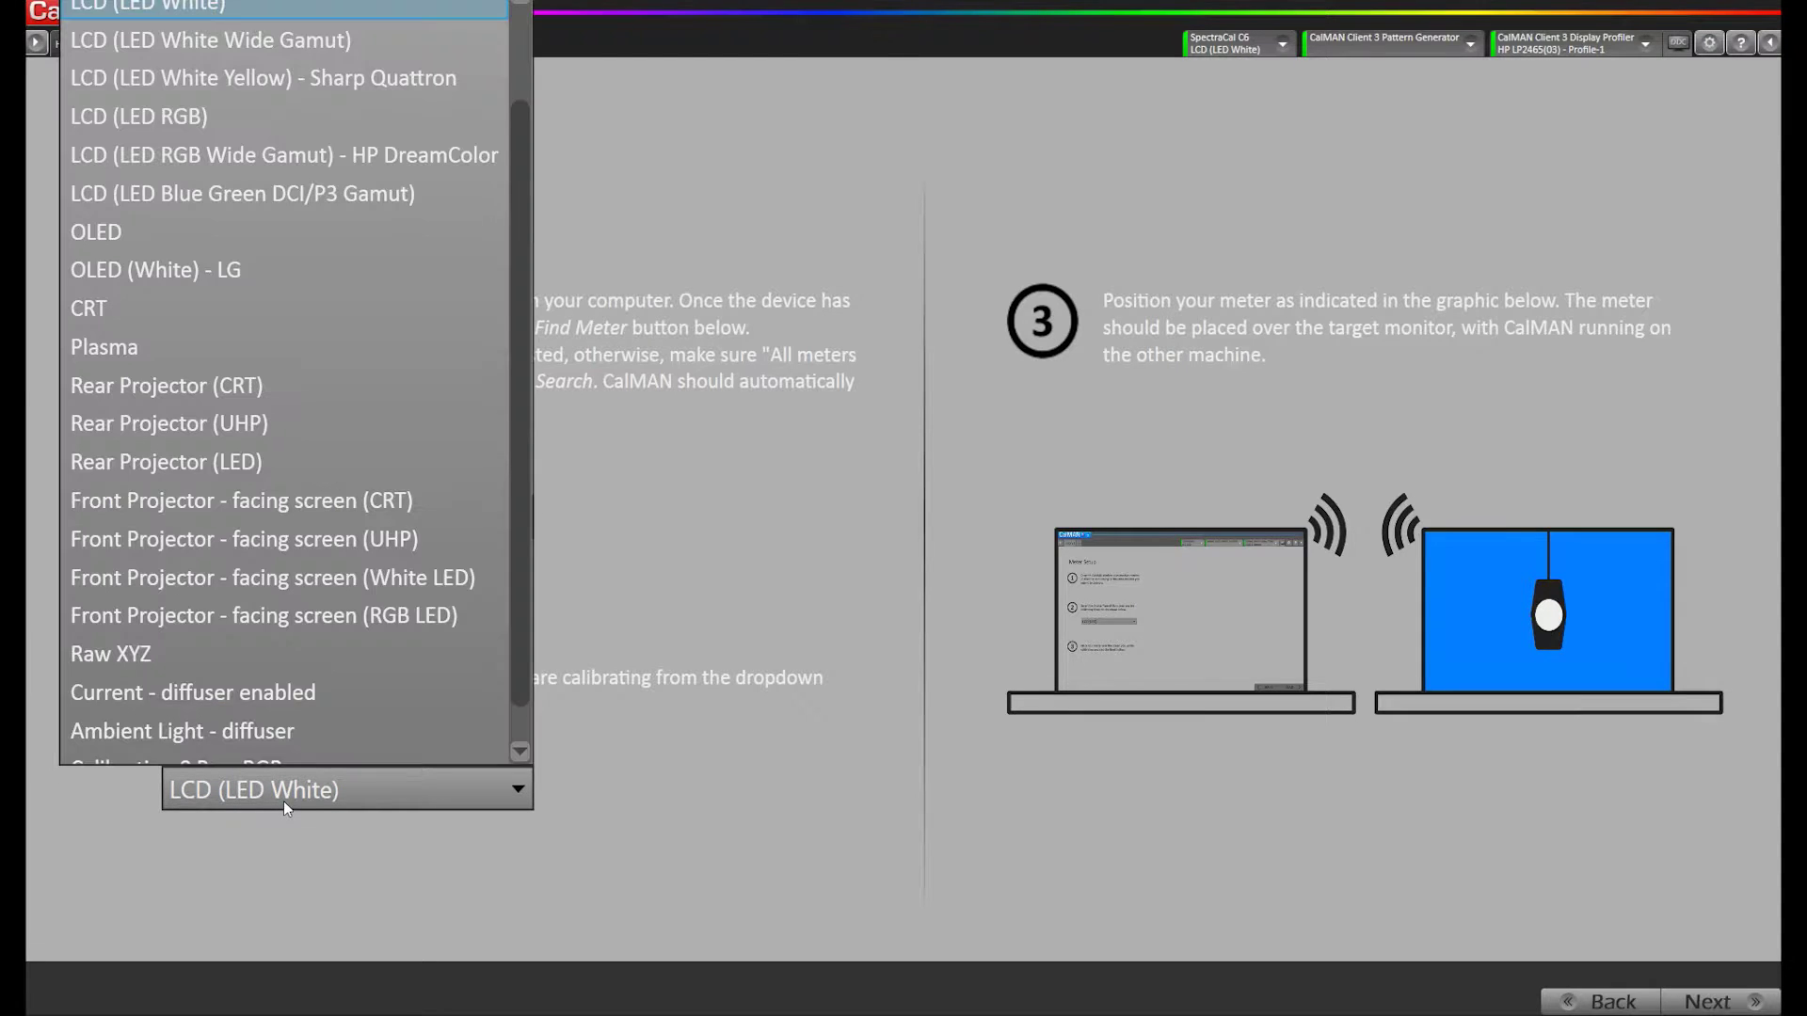
pyautogui.scroll(-1, 288, 584)
pyautogui.scroll(4, 517, 505)
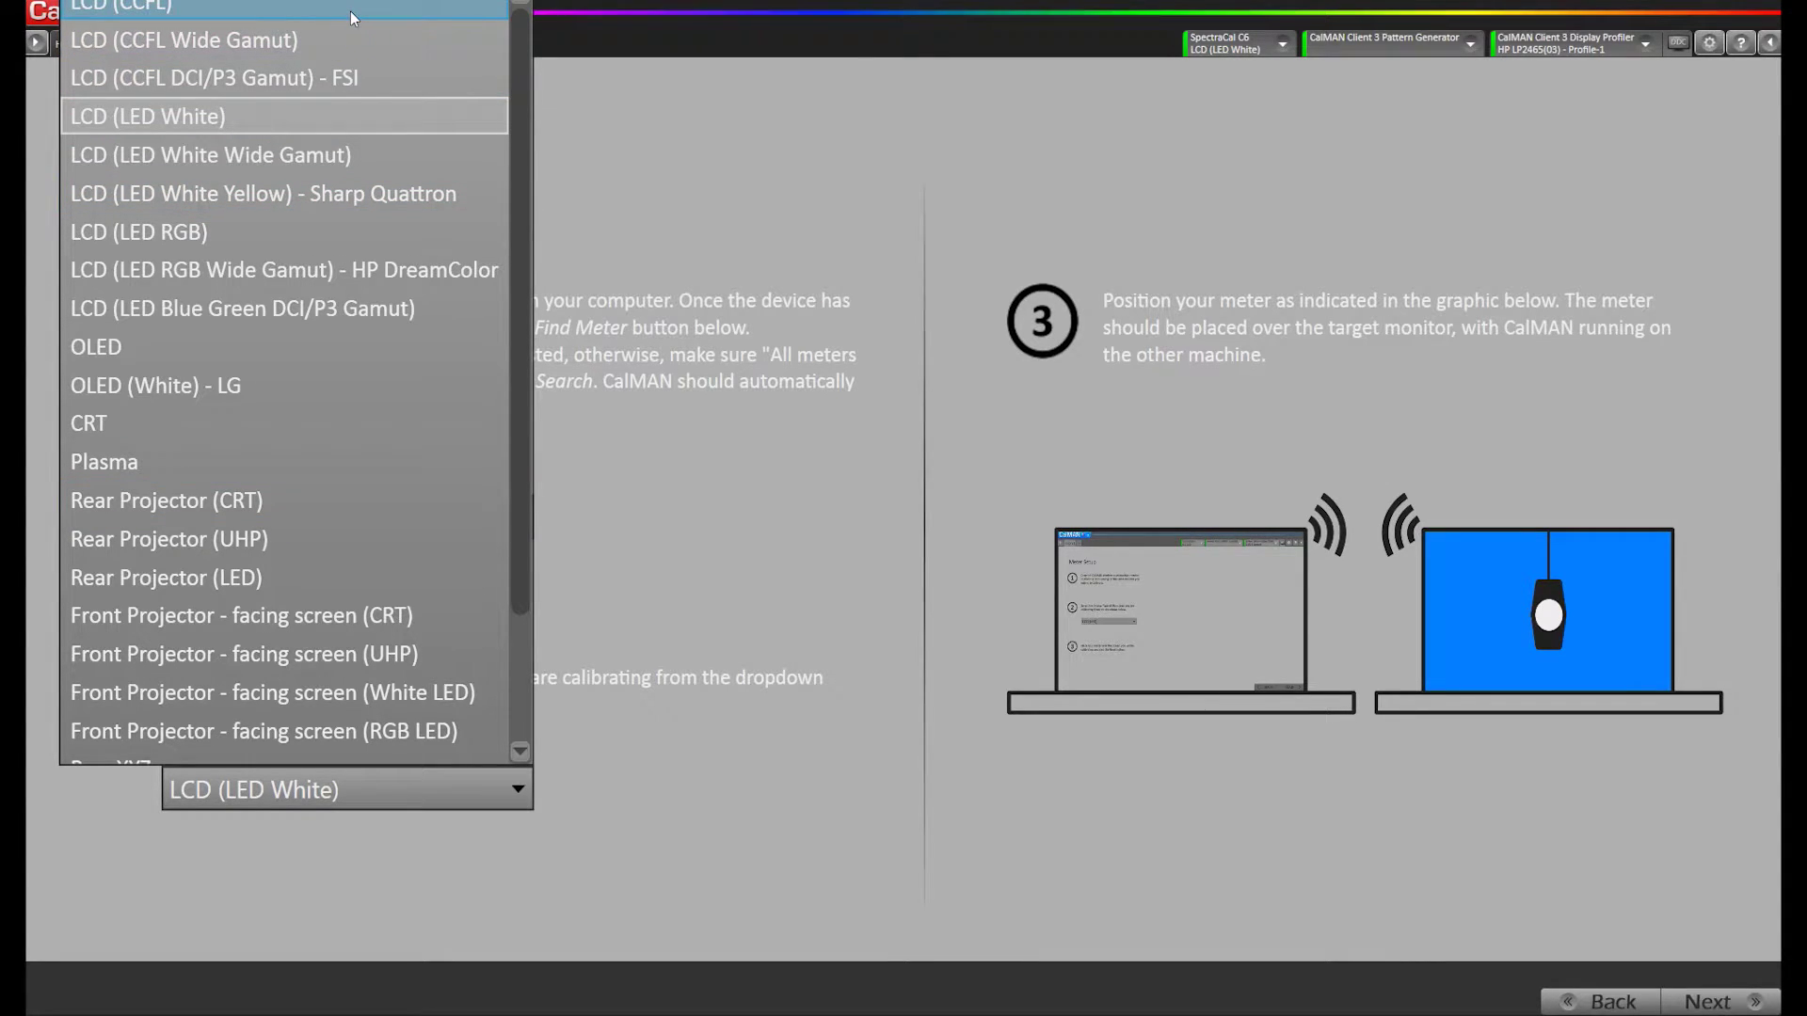
pyautogui.click(267, 13)
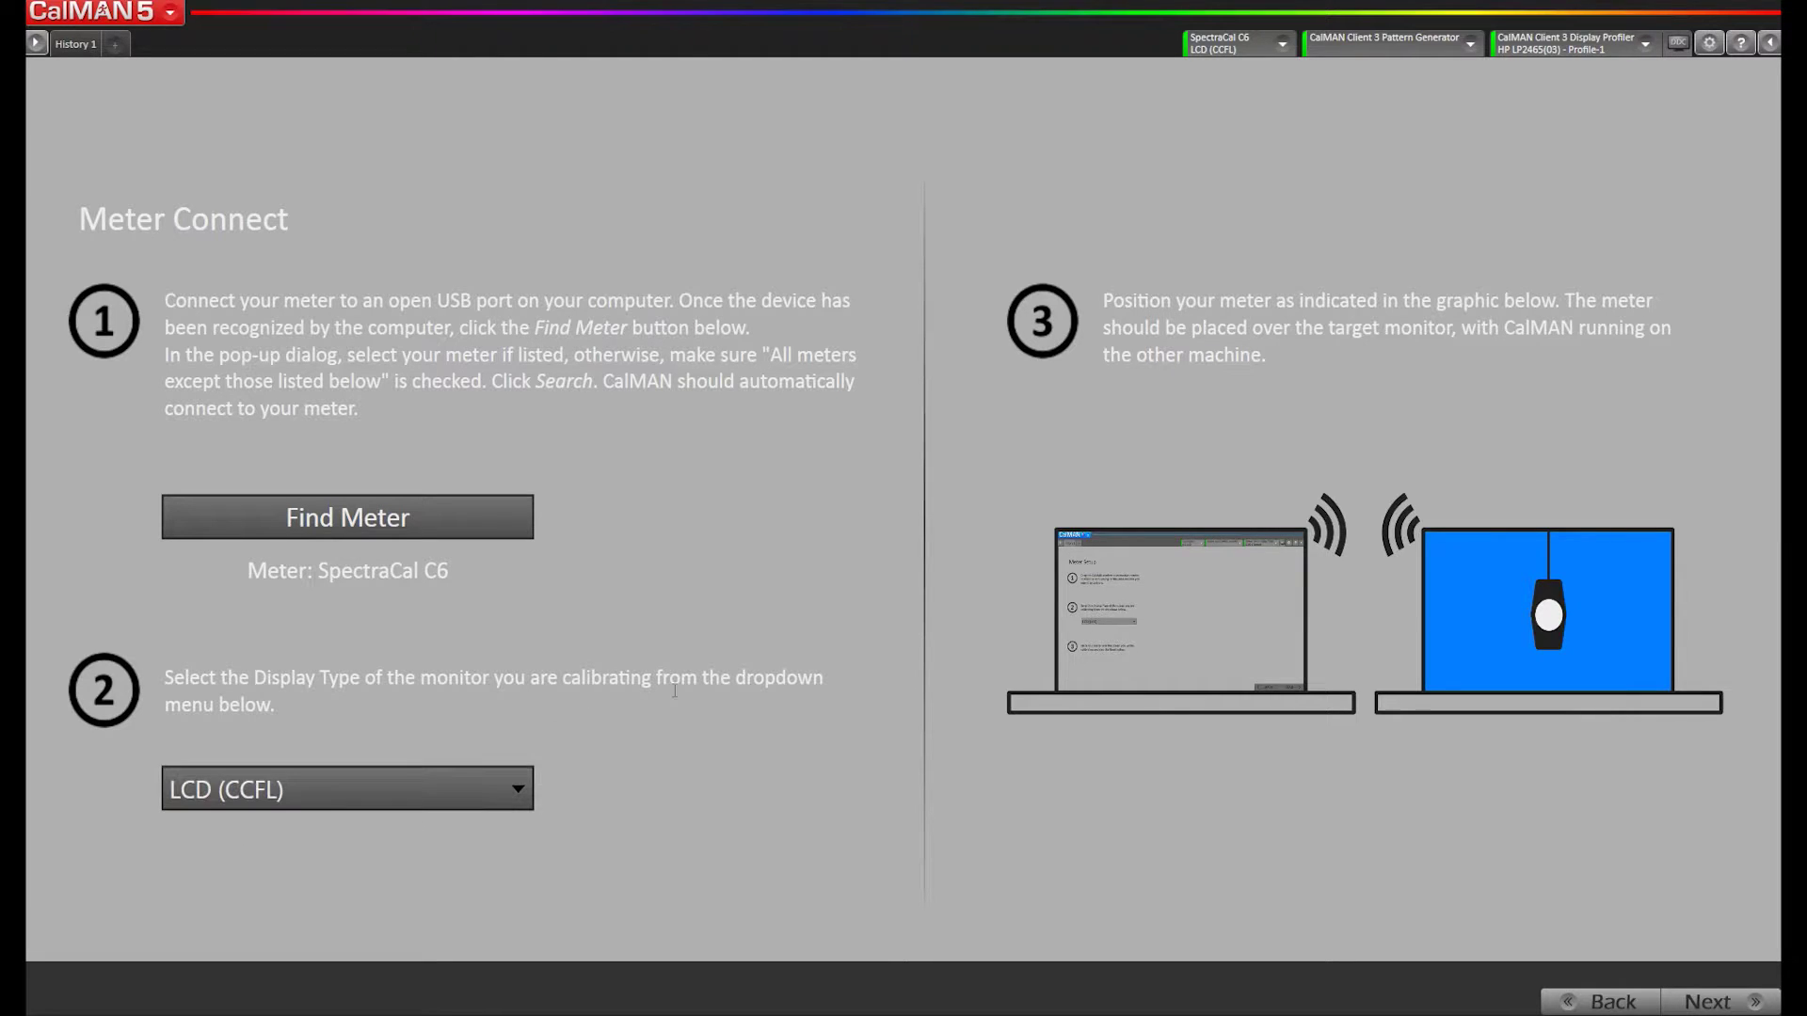
# Accept the D65 white point and sRGB gamma targets, and measure the display's pre-calibration series
pyautogui.click(1752, 1003)
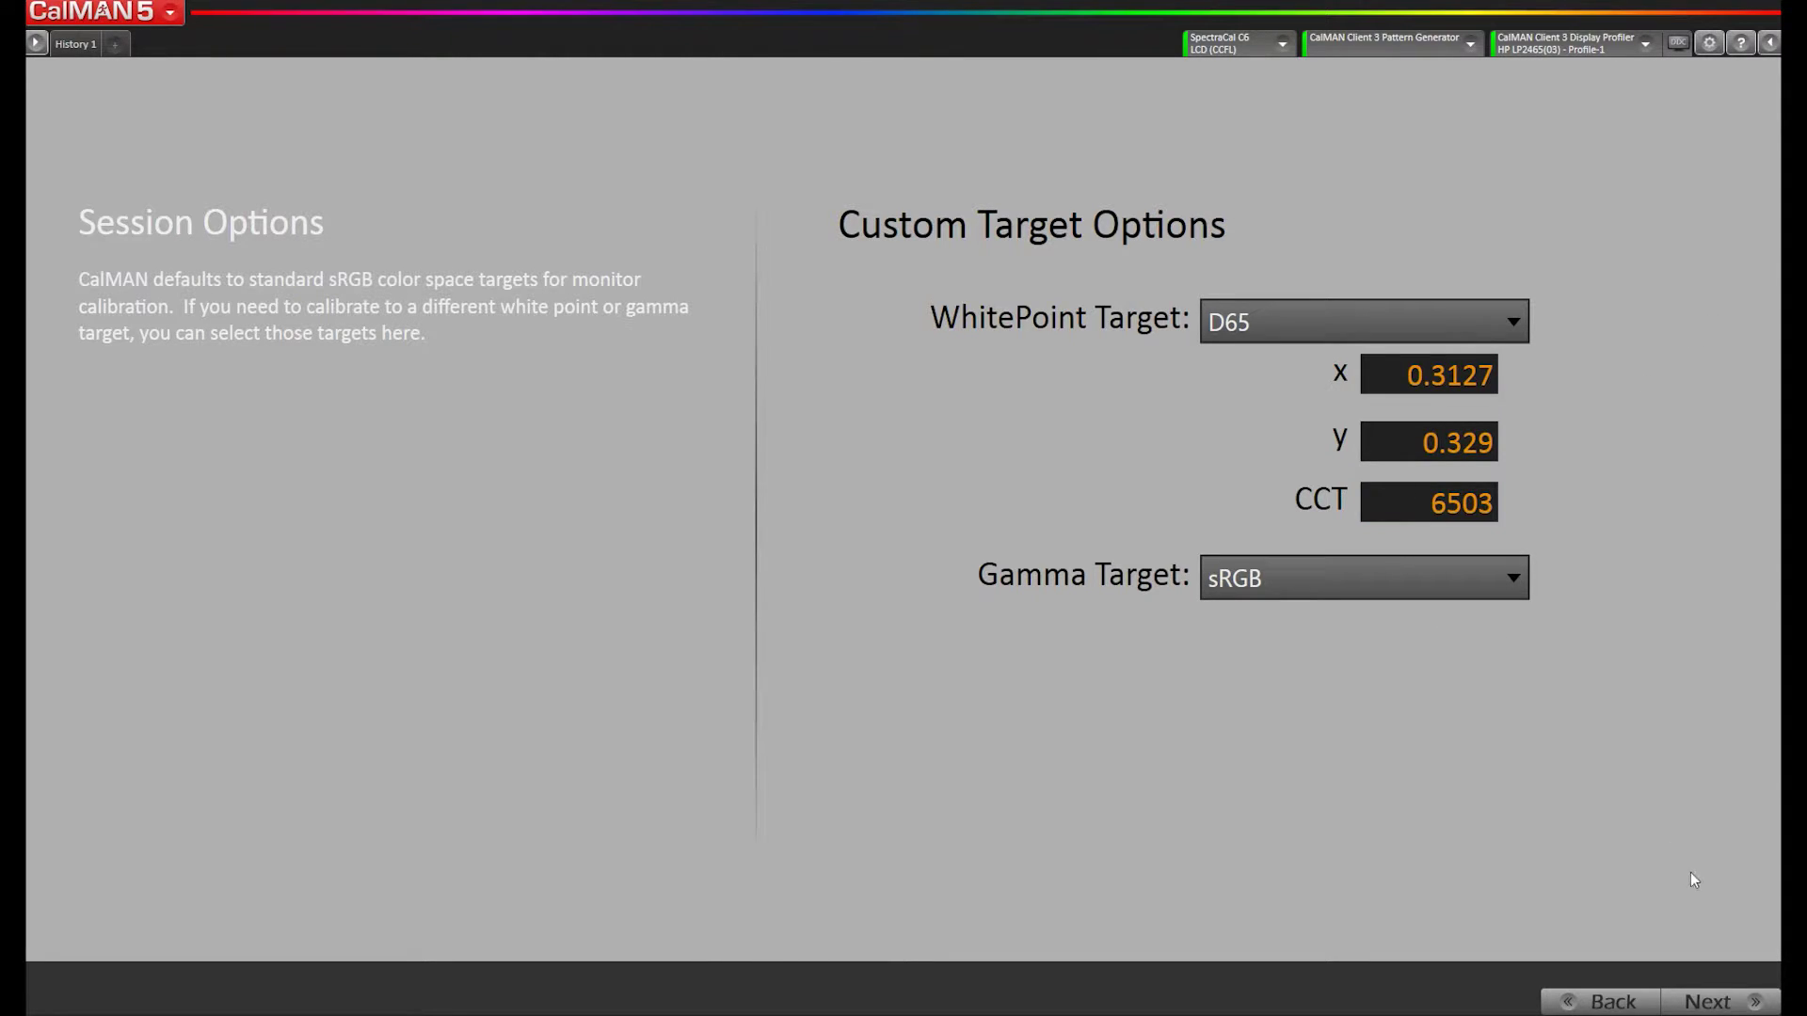
pyautogui.click(1719, 1003)
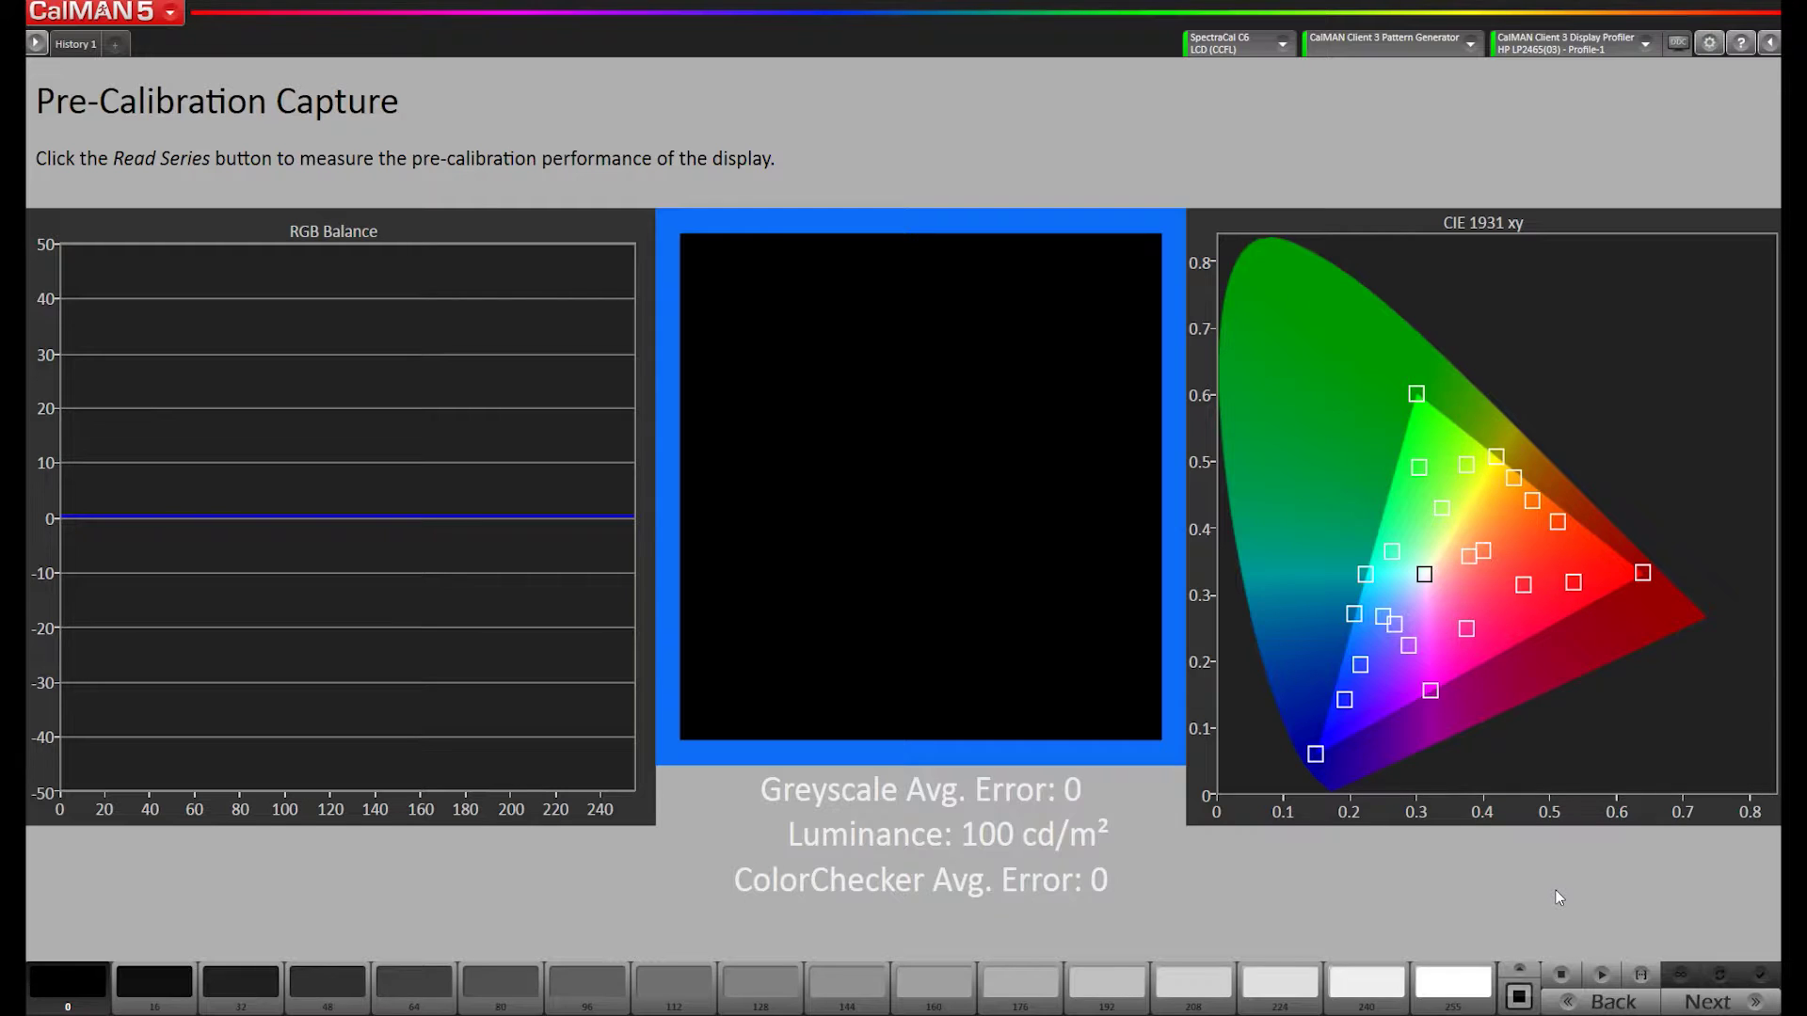
pyautogui.click(1641, 975)
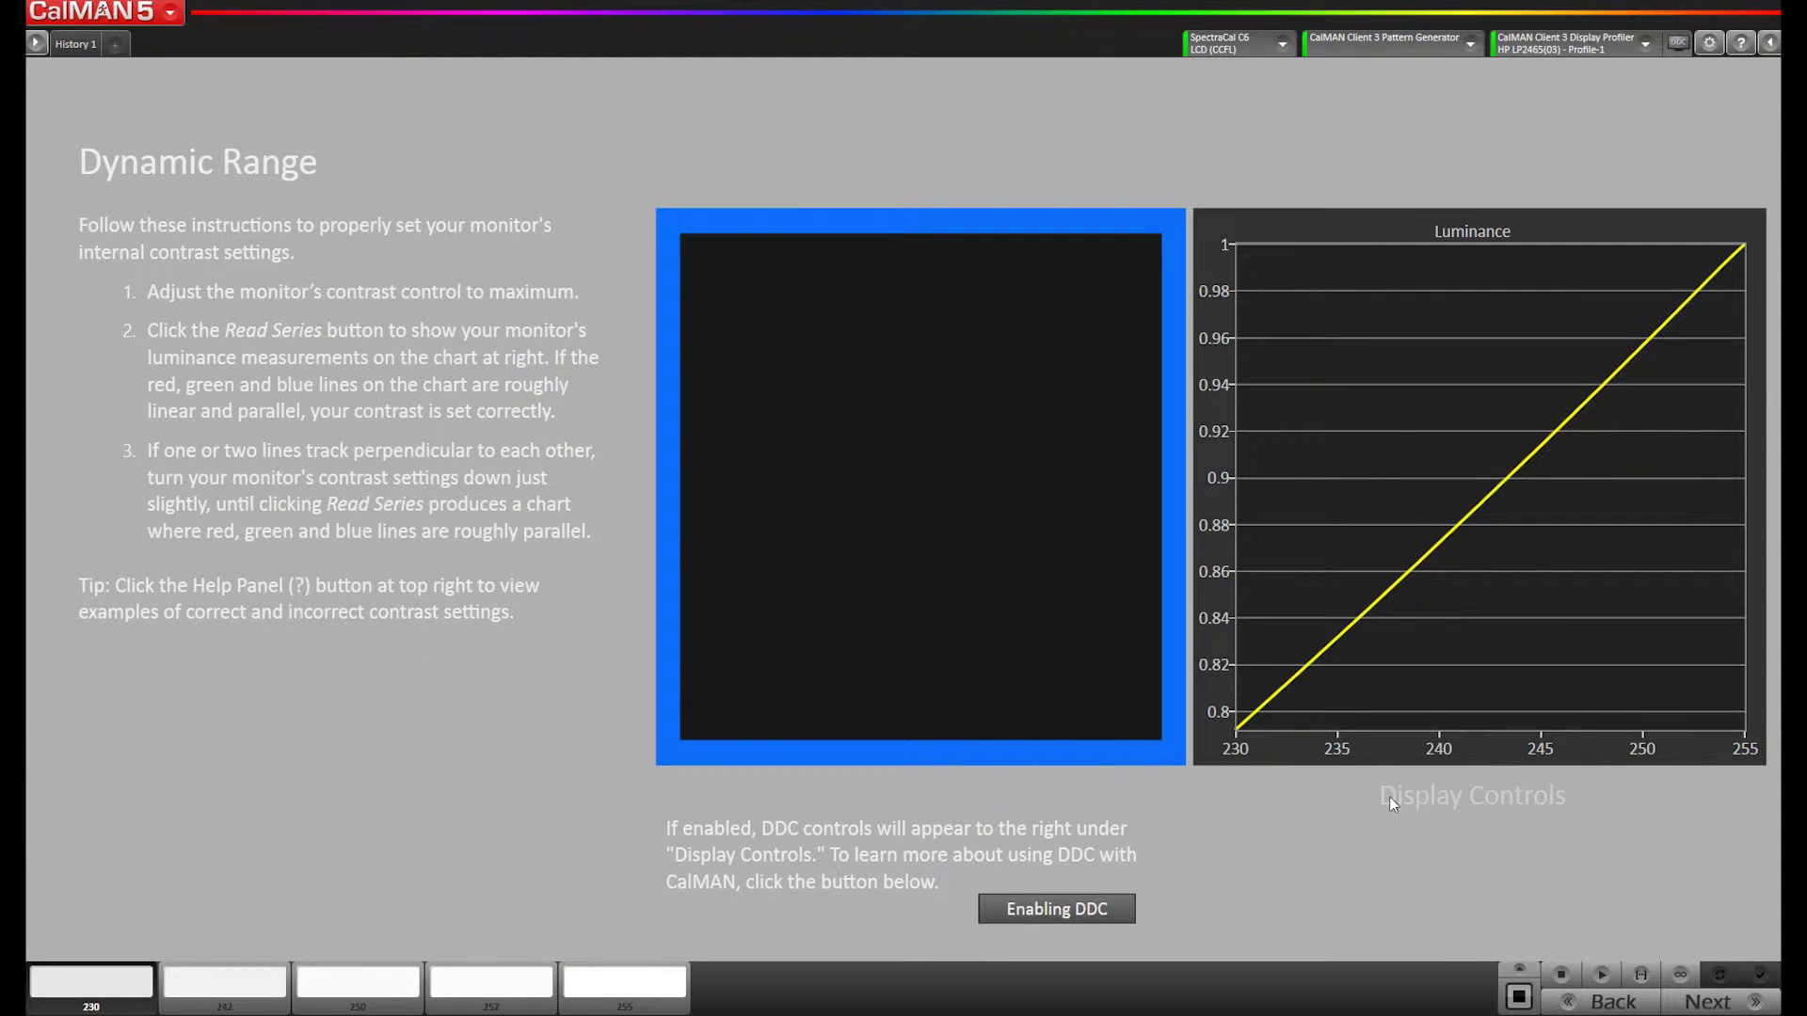
# Measure the Dynamic Range luminance series, and stop the continuous readings in Luminance Adjust
pyautogui.click(1640, 976)
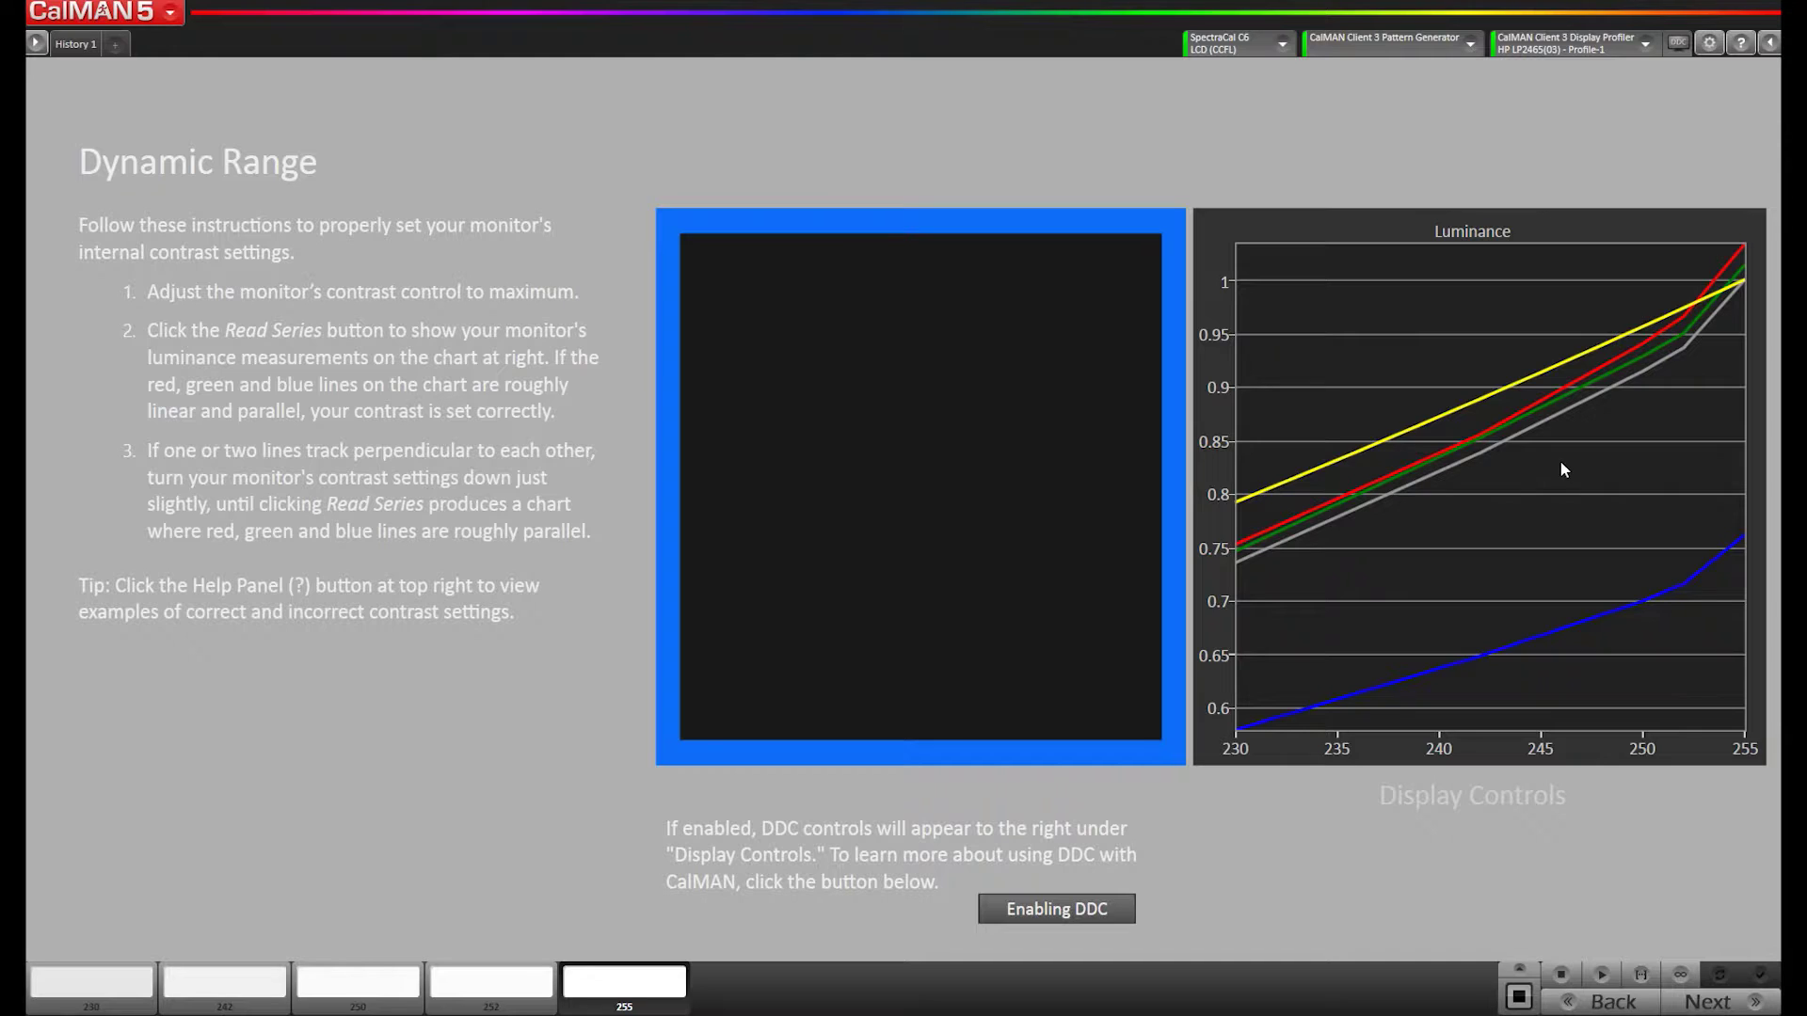
pyautogui.click(1707, 1002)
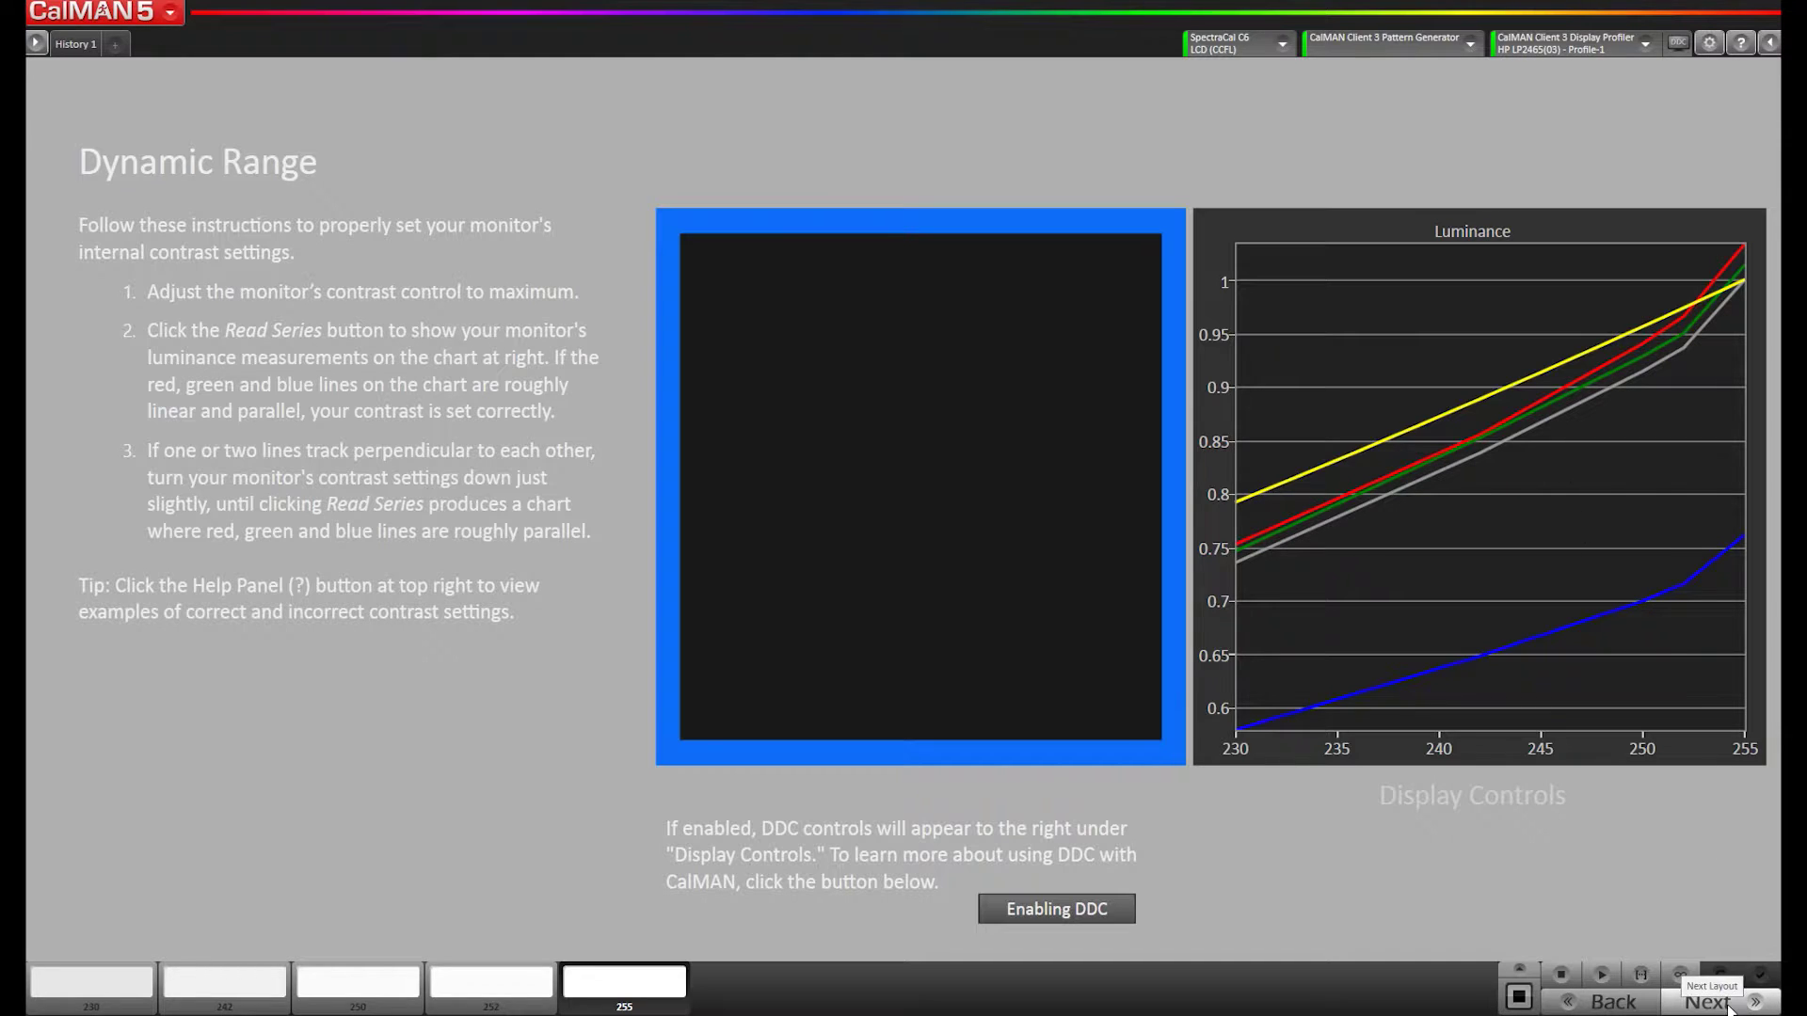
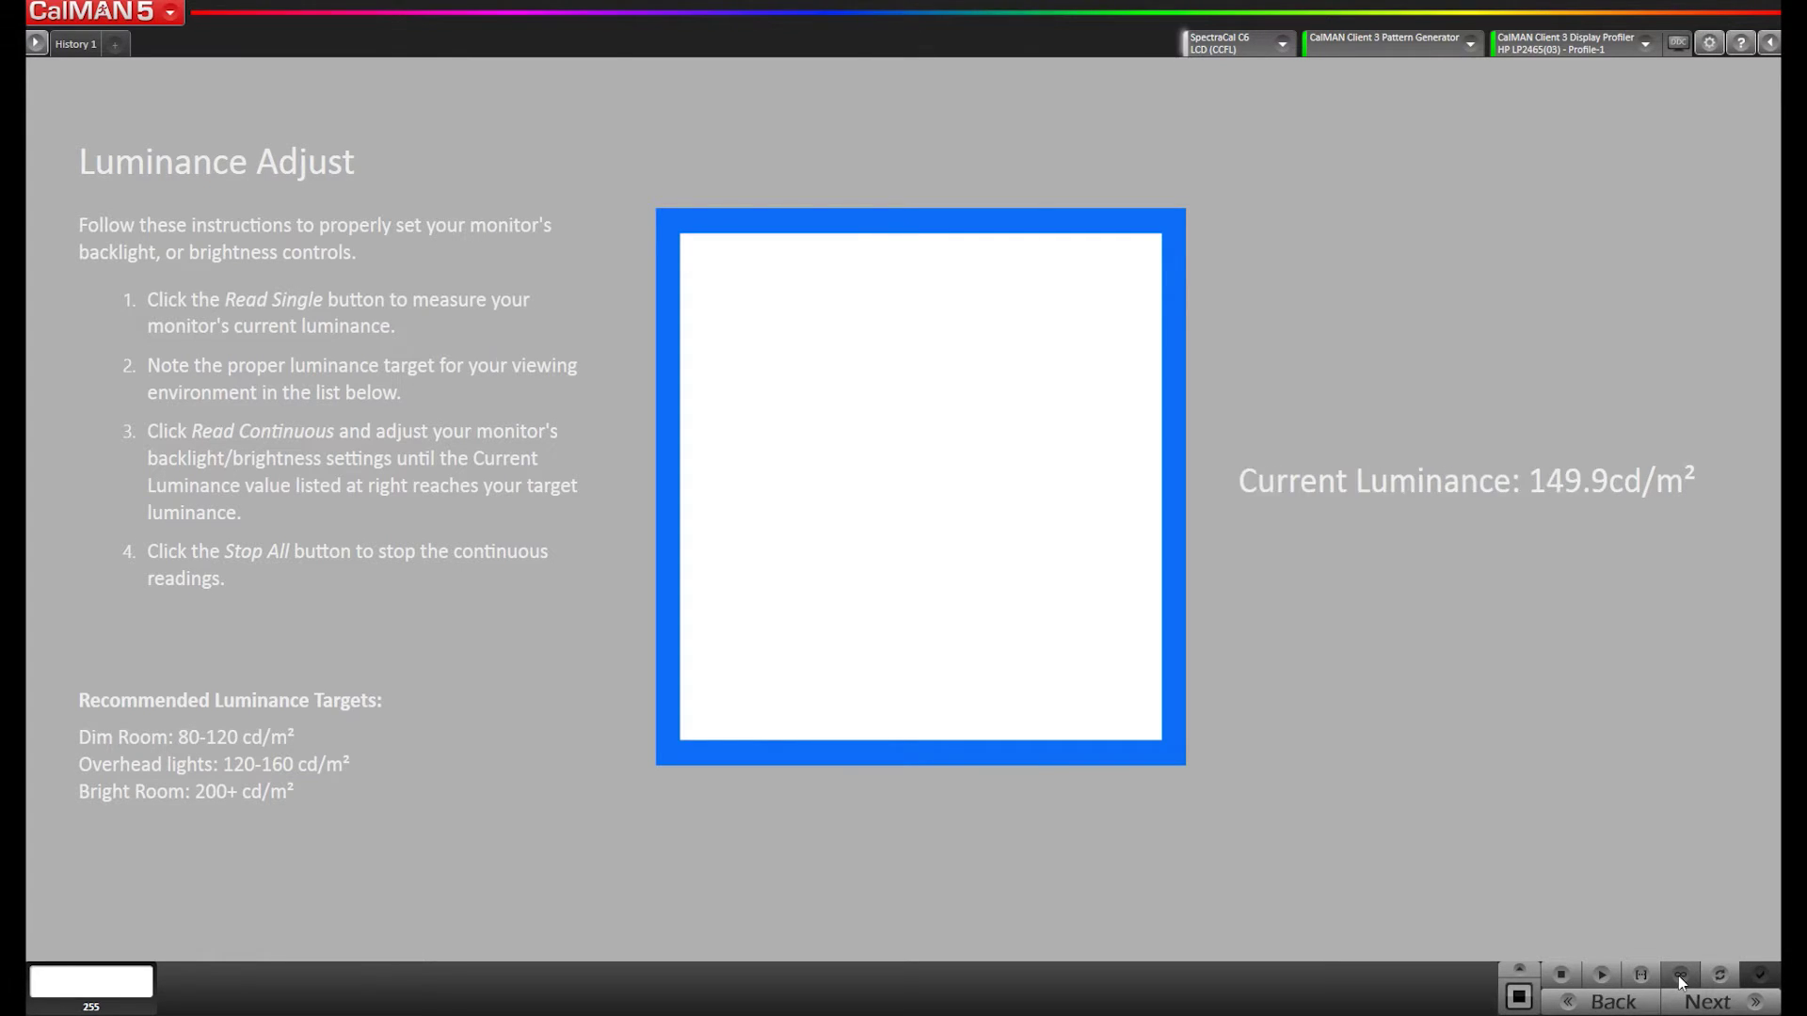
pyautogui.click(1561, 978)
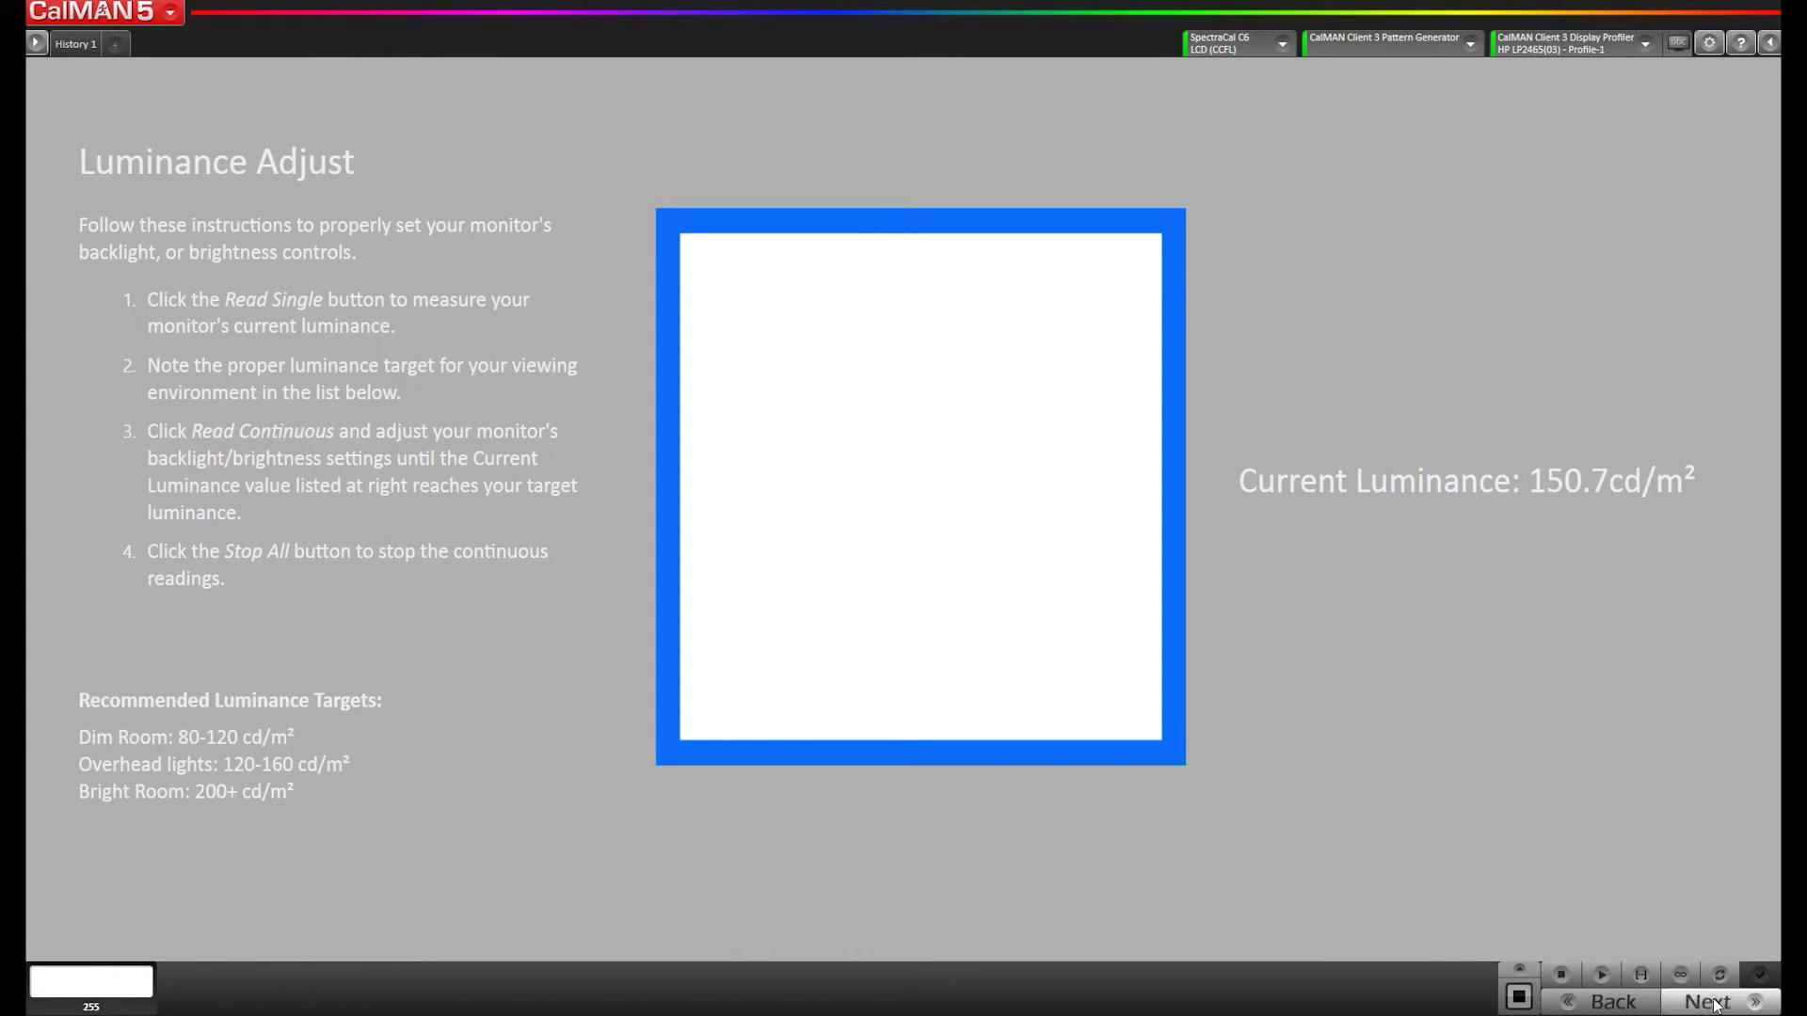
# Run AutoCal on the gamma curve with 14 - PC (0-255) grayscale points and a DeltaE target of 0.5
pyautogui.click(1709, 1002)
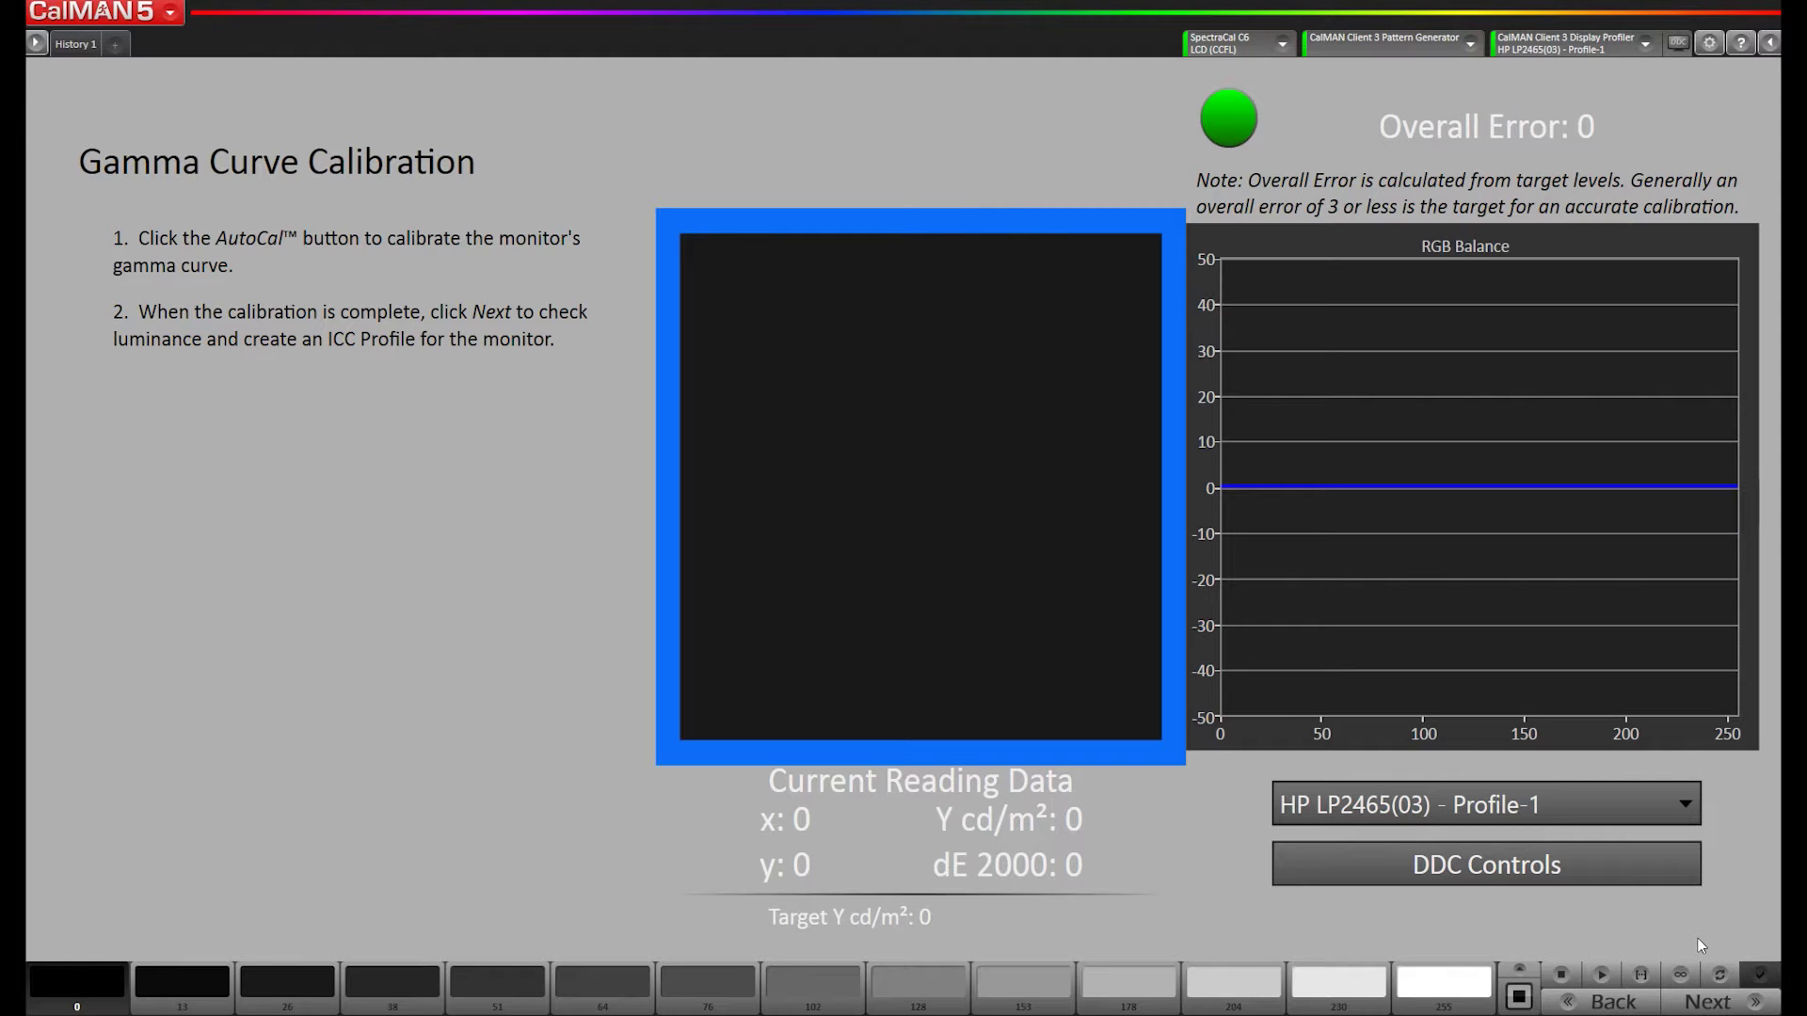
pyautogui.click(1721, 979)
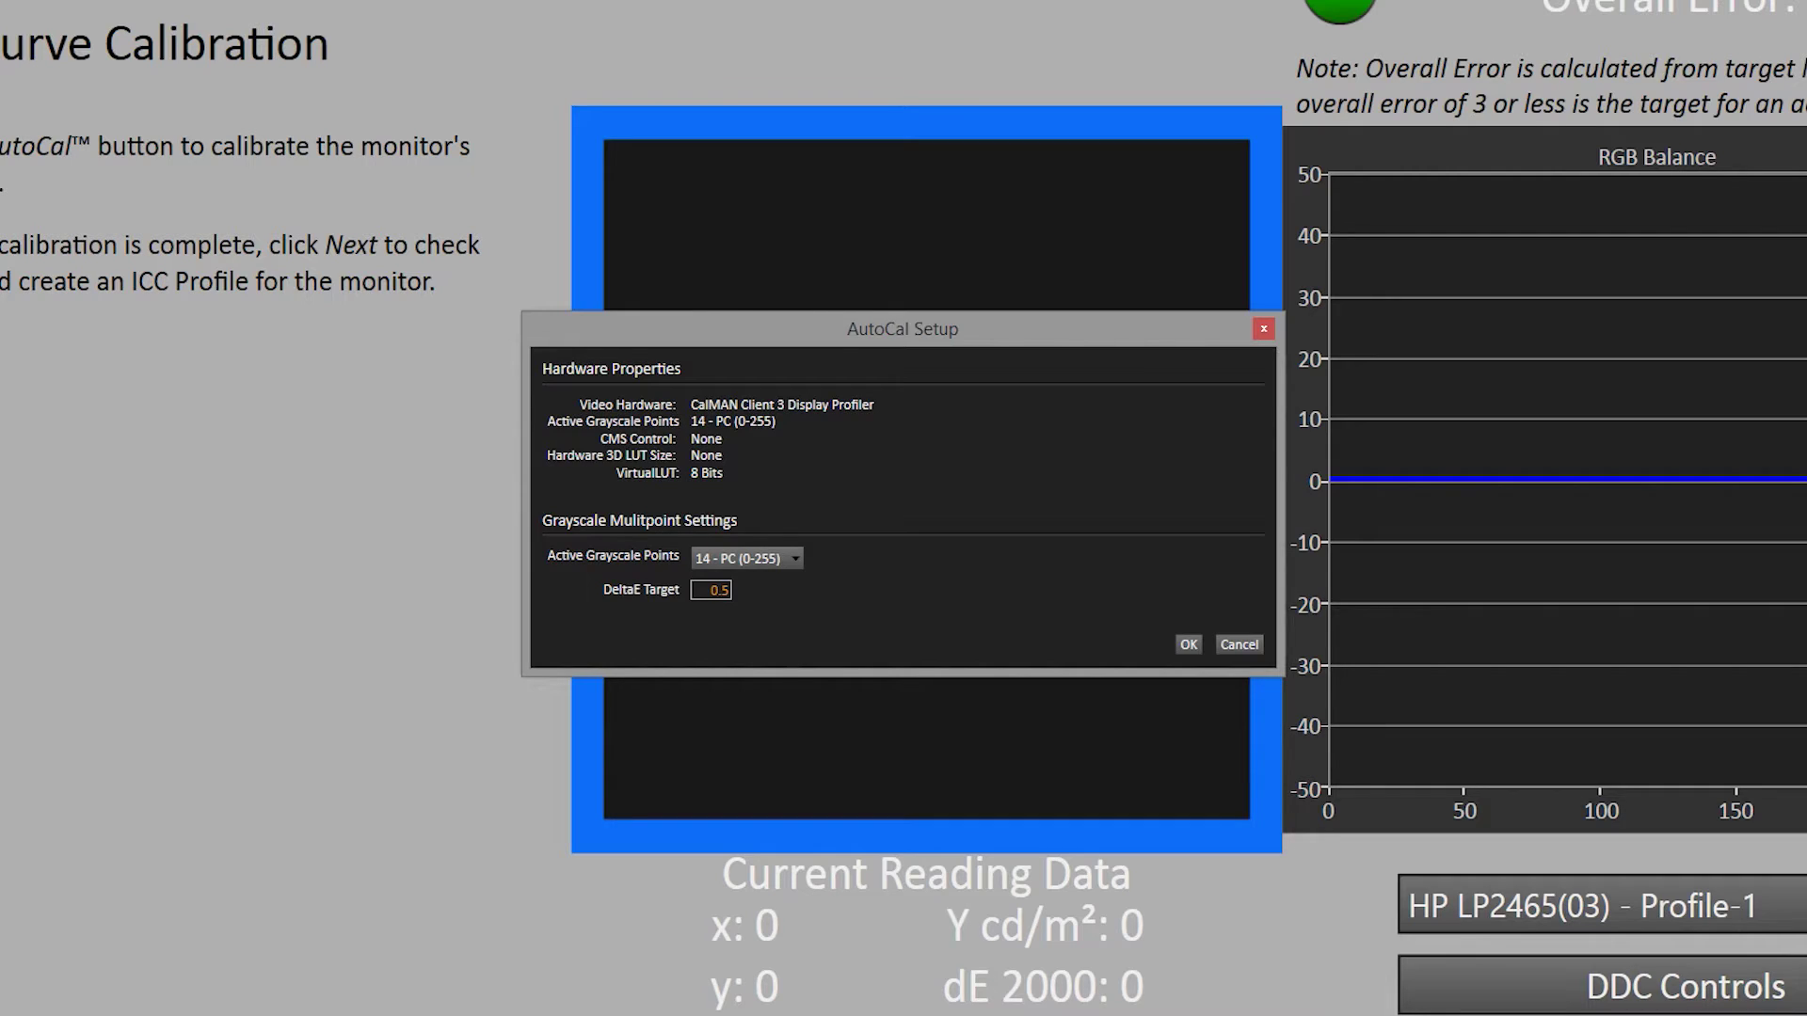
pyautogui.click(1187, 645)
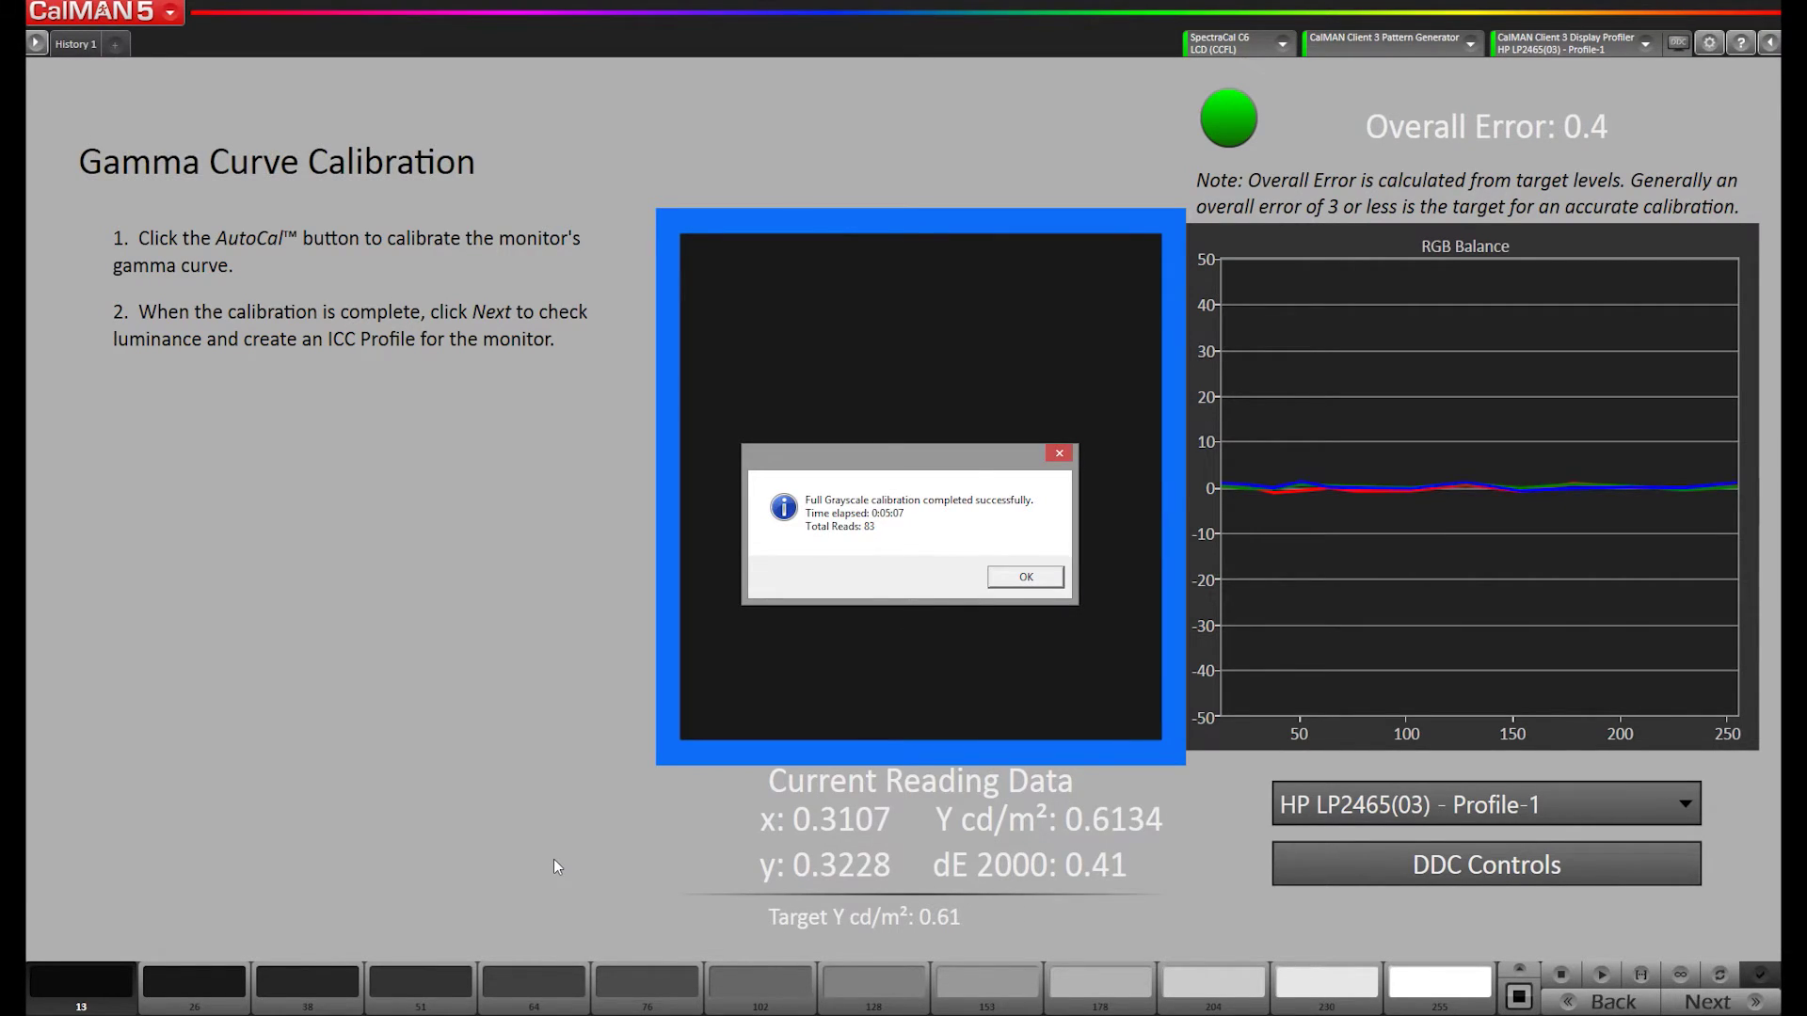
pyautogui.click(1031, 577)
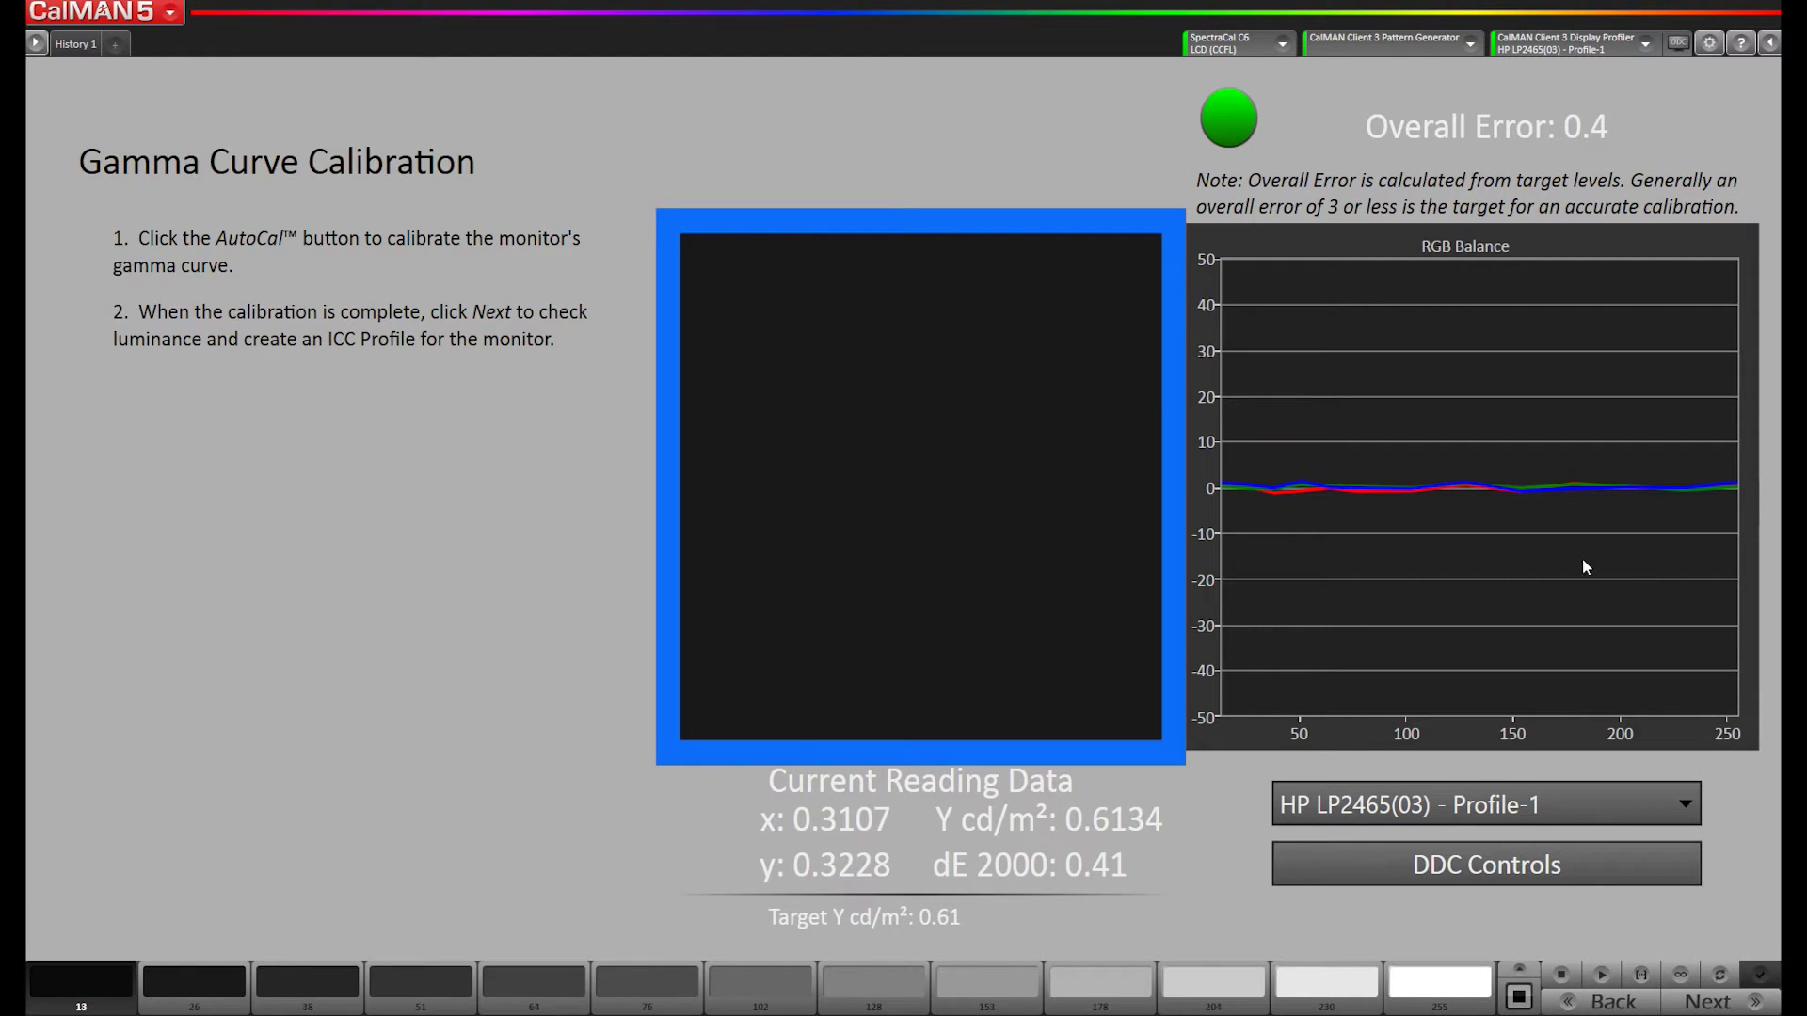
# Take a single luminance reading in Luminance Check
pyautogui.click(1711, 1002)
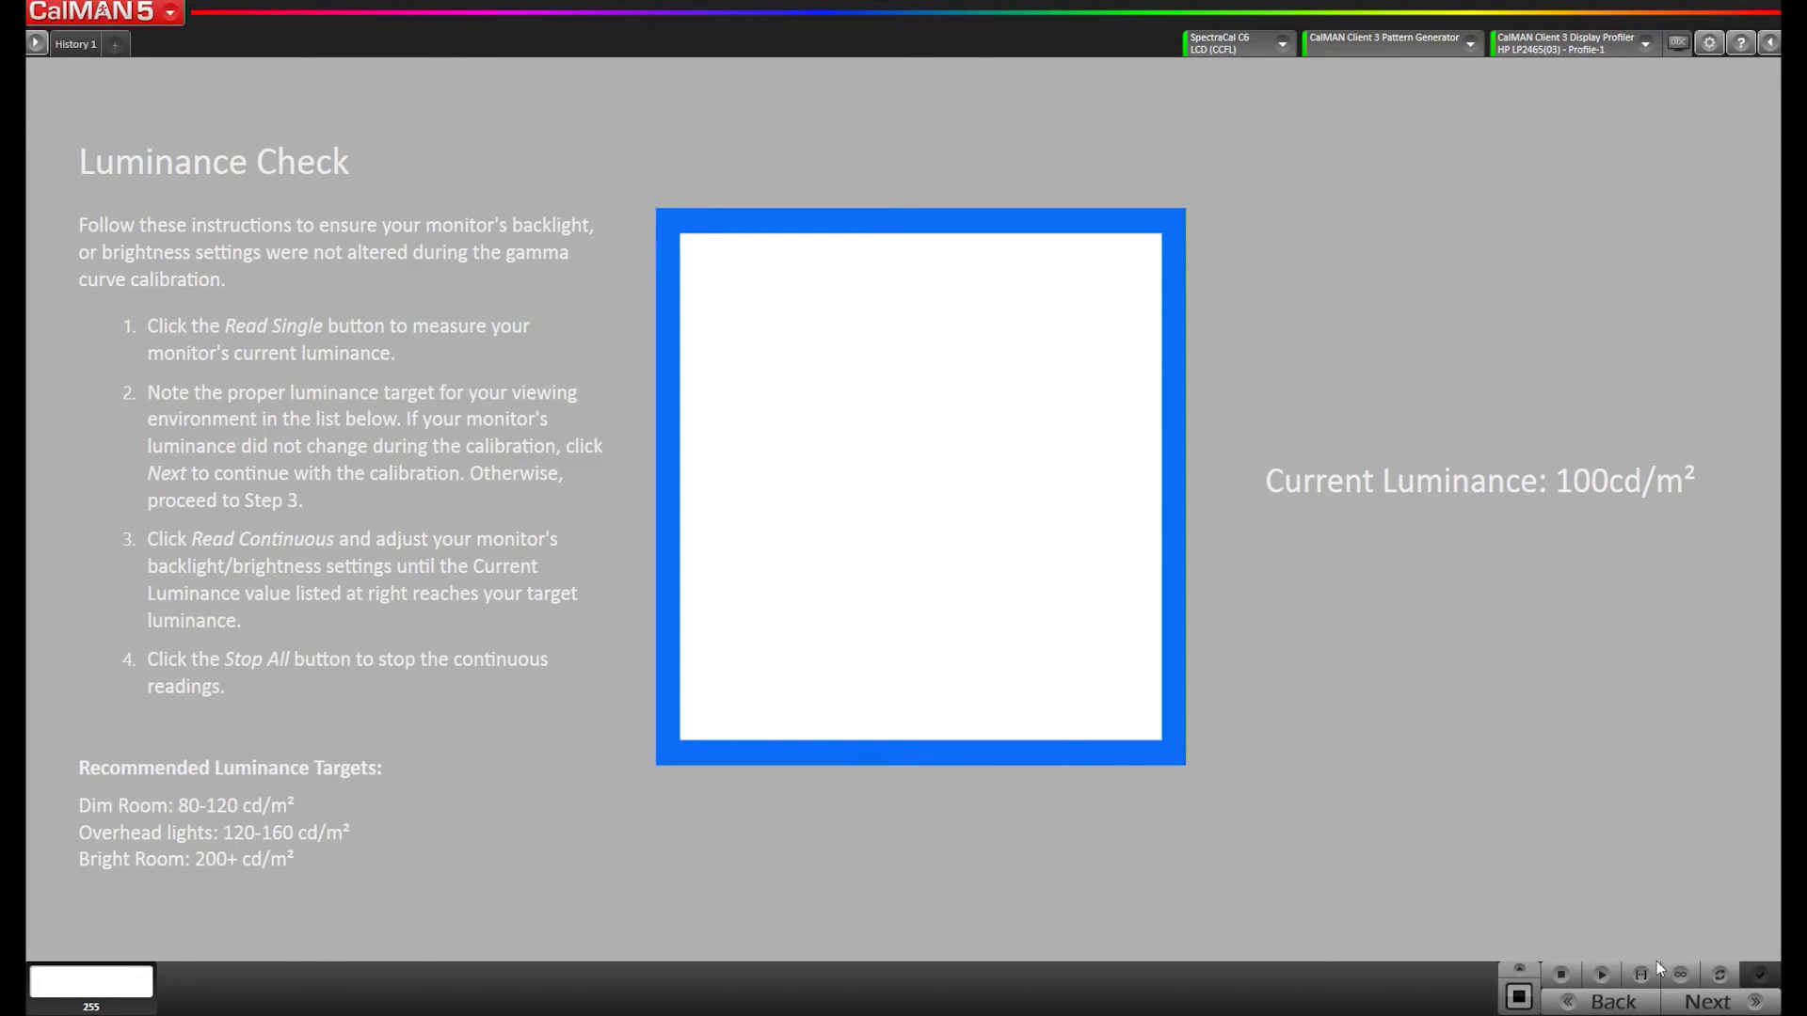
pyautogui.click(1603, 974)
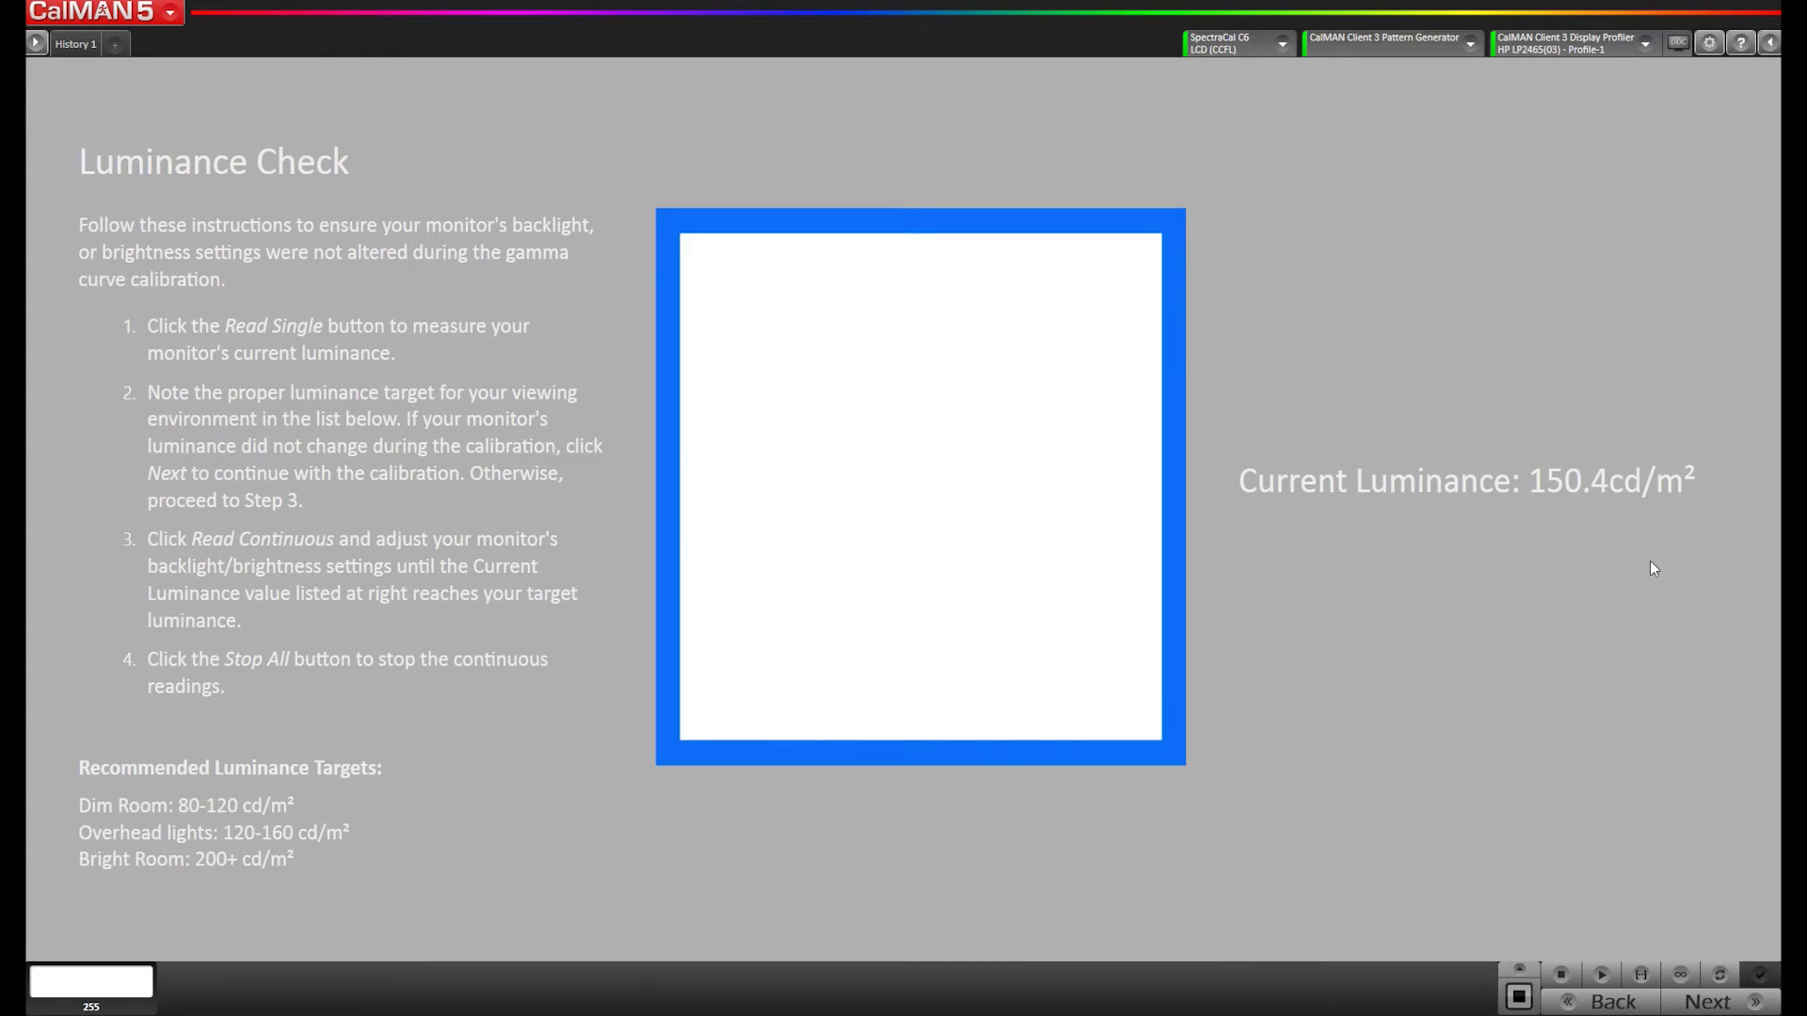
# Create the ICC profile with AutoCal using ICC_v2, the Matrix type and 21 Point 5% step 0-100% grayscale points
pyautogui.click(1708, 1002)
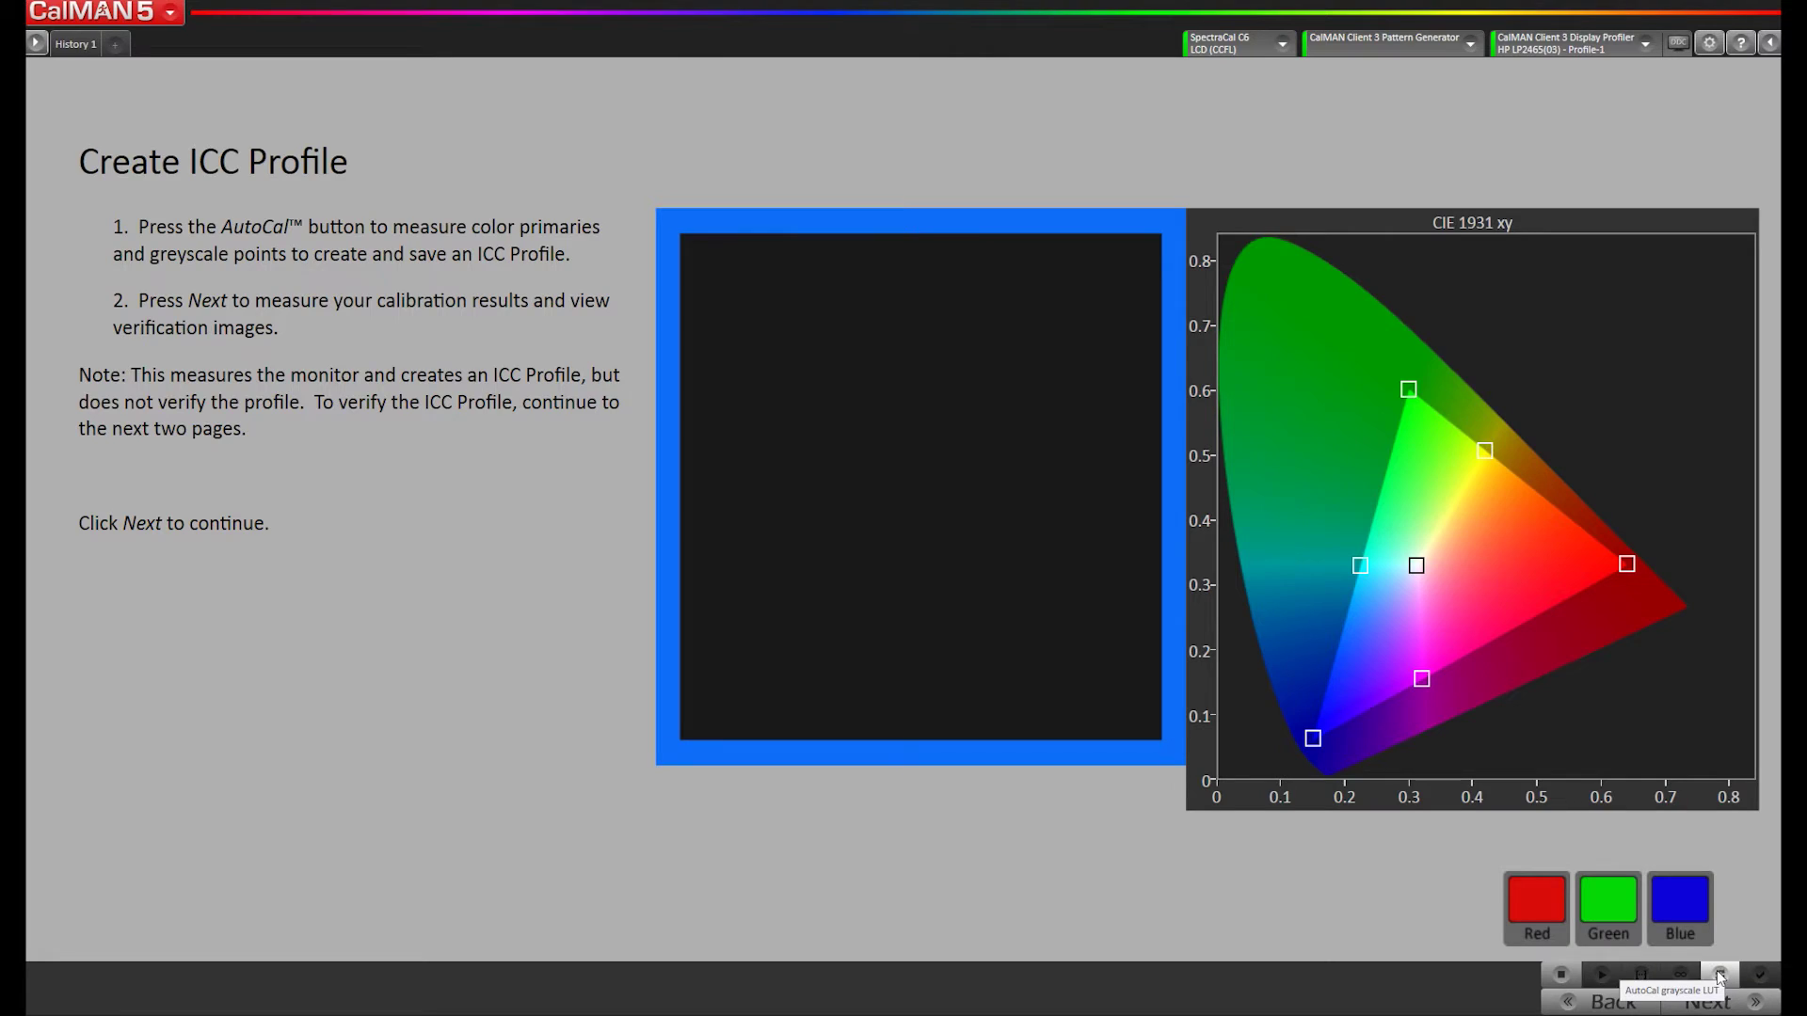
pyautogui.click(1719, 977)
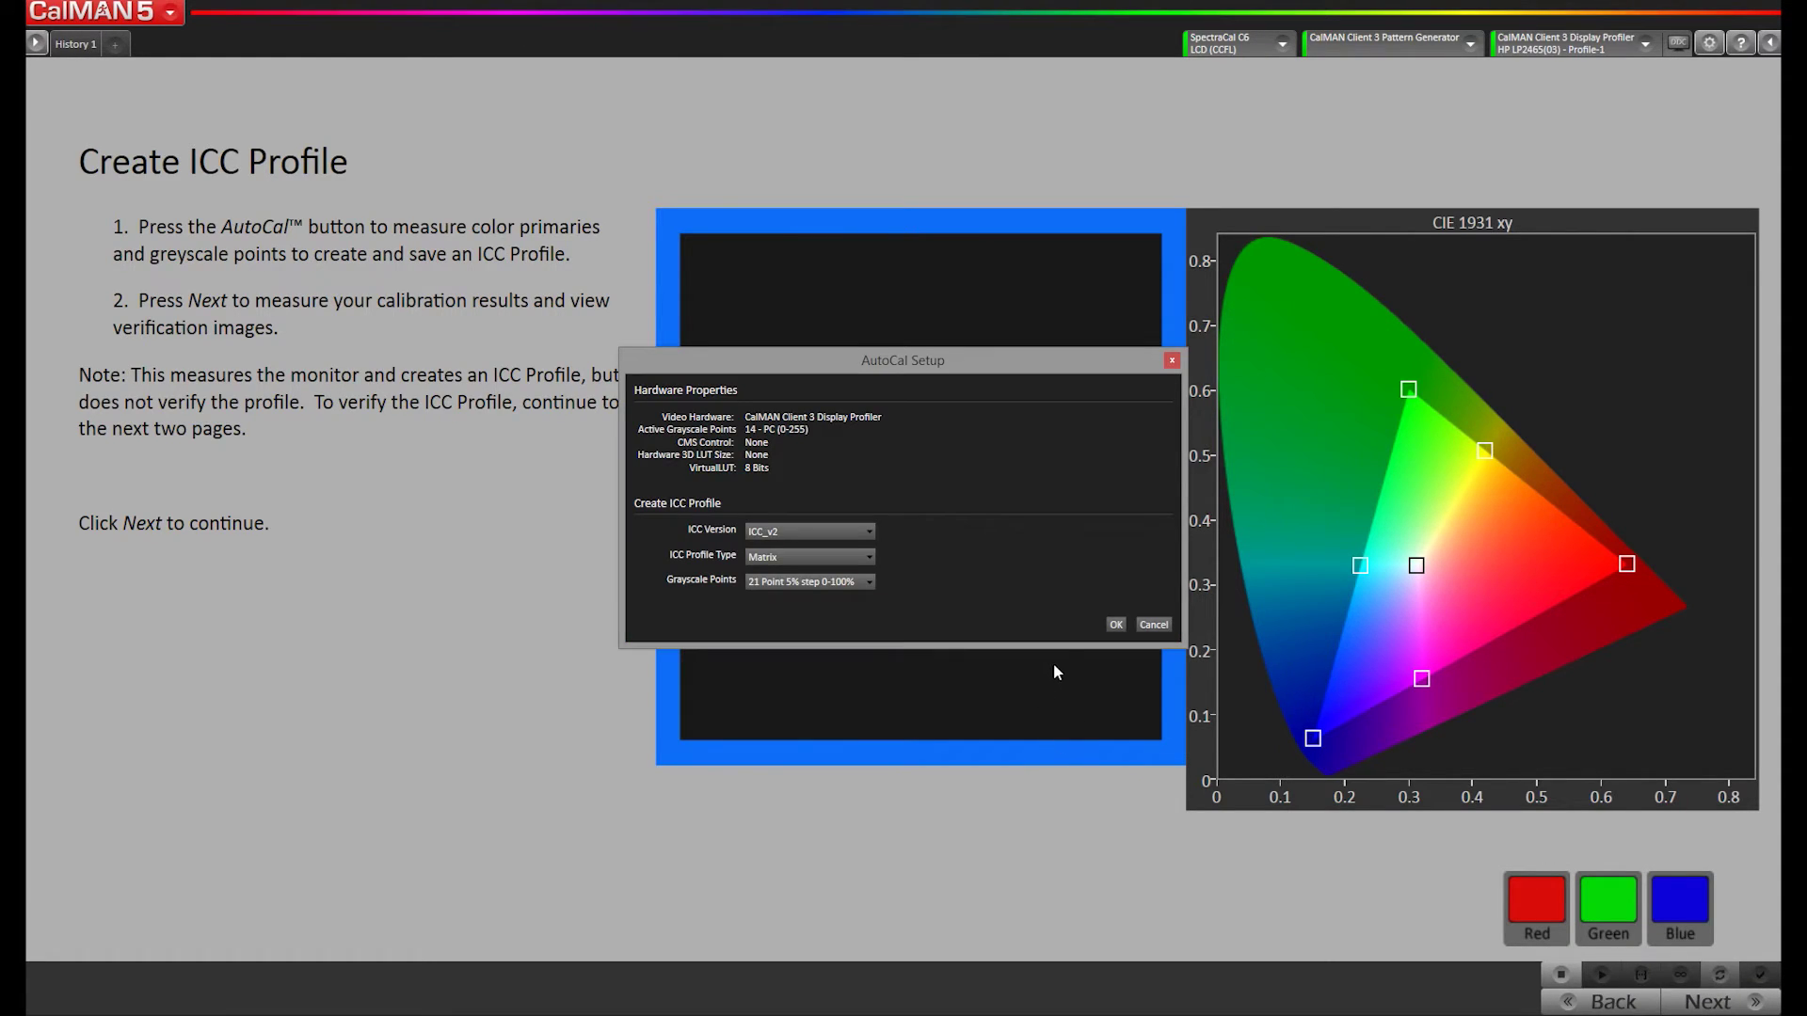
pyautogui.click(1116, 624)
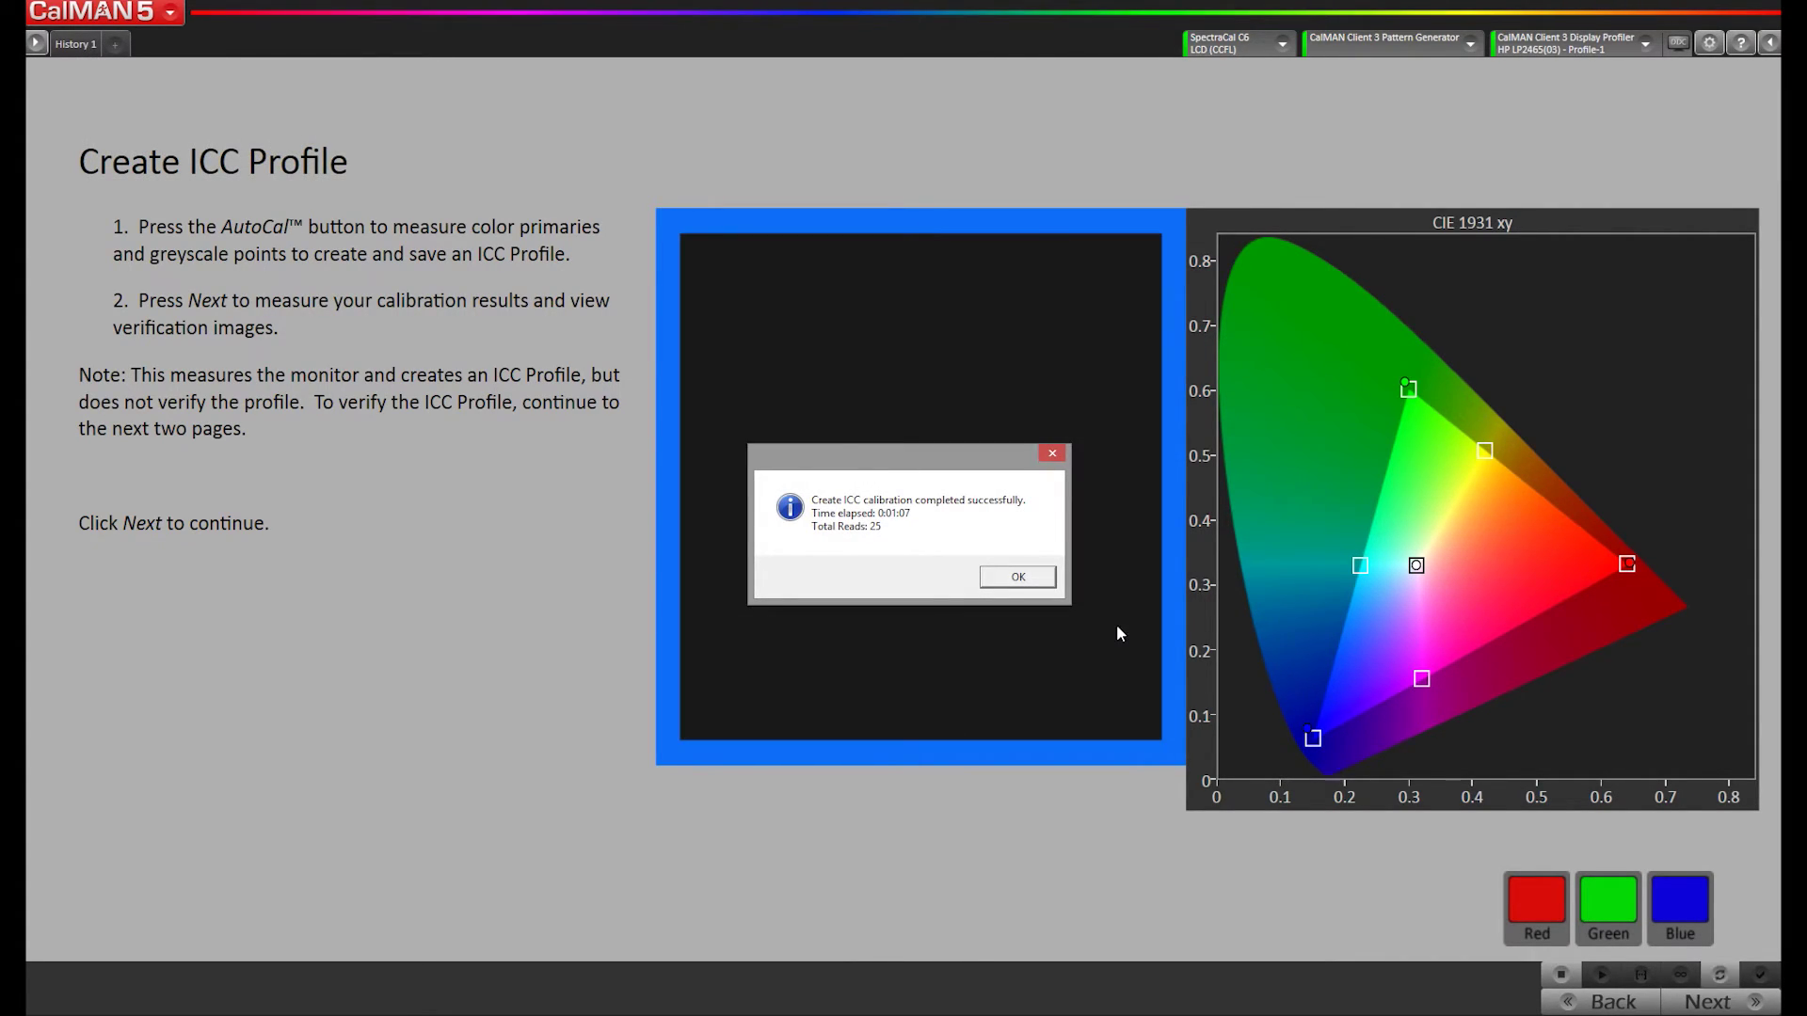
pyautogui.click(1039, 584)
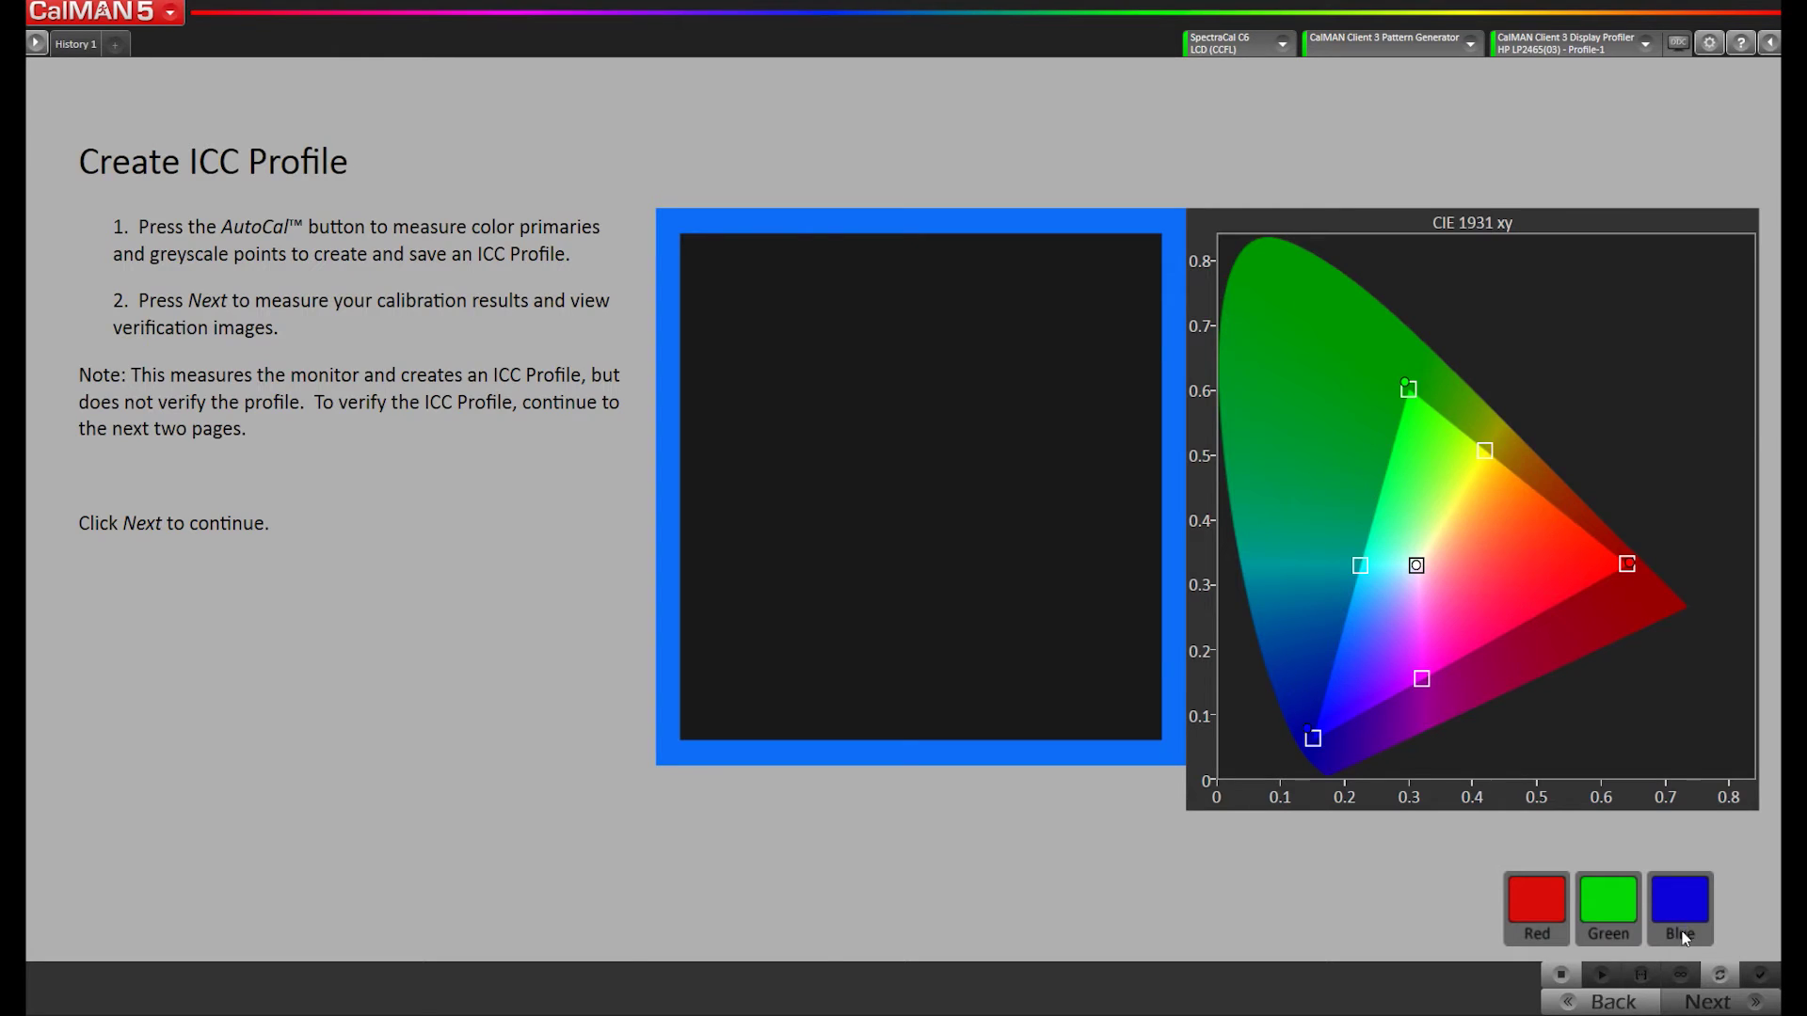
# Measure the display's post-calibration series in Calibration Results and proceed to Visual Verification
pyautogui.click(1708, 1001)
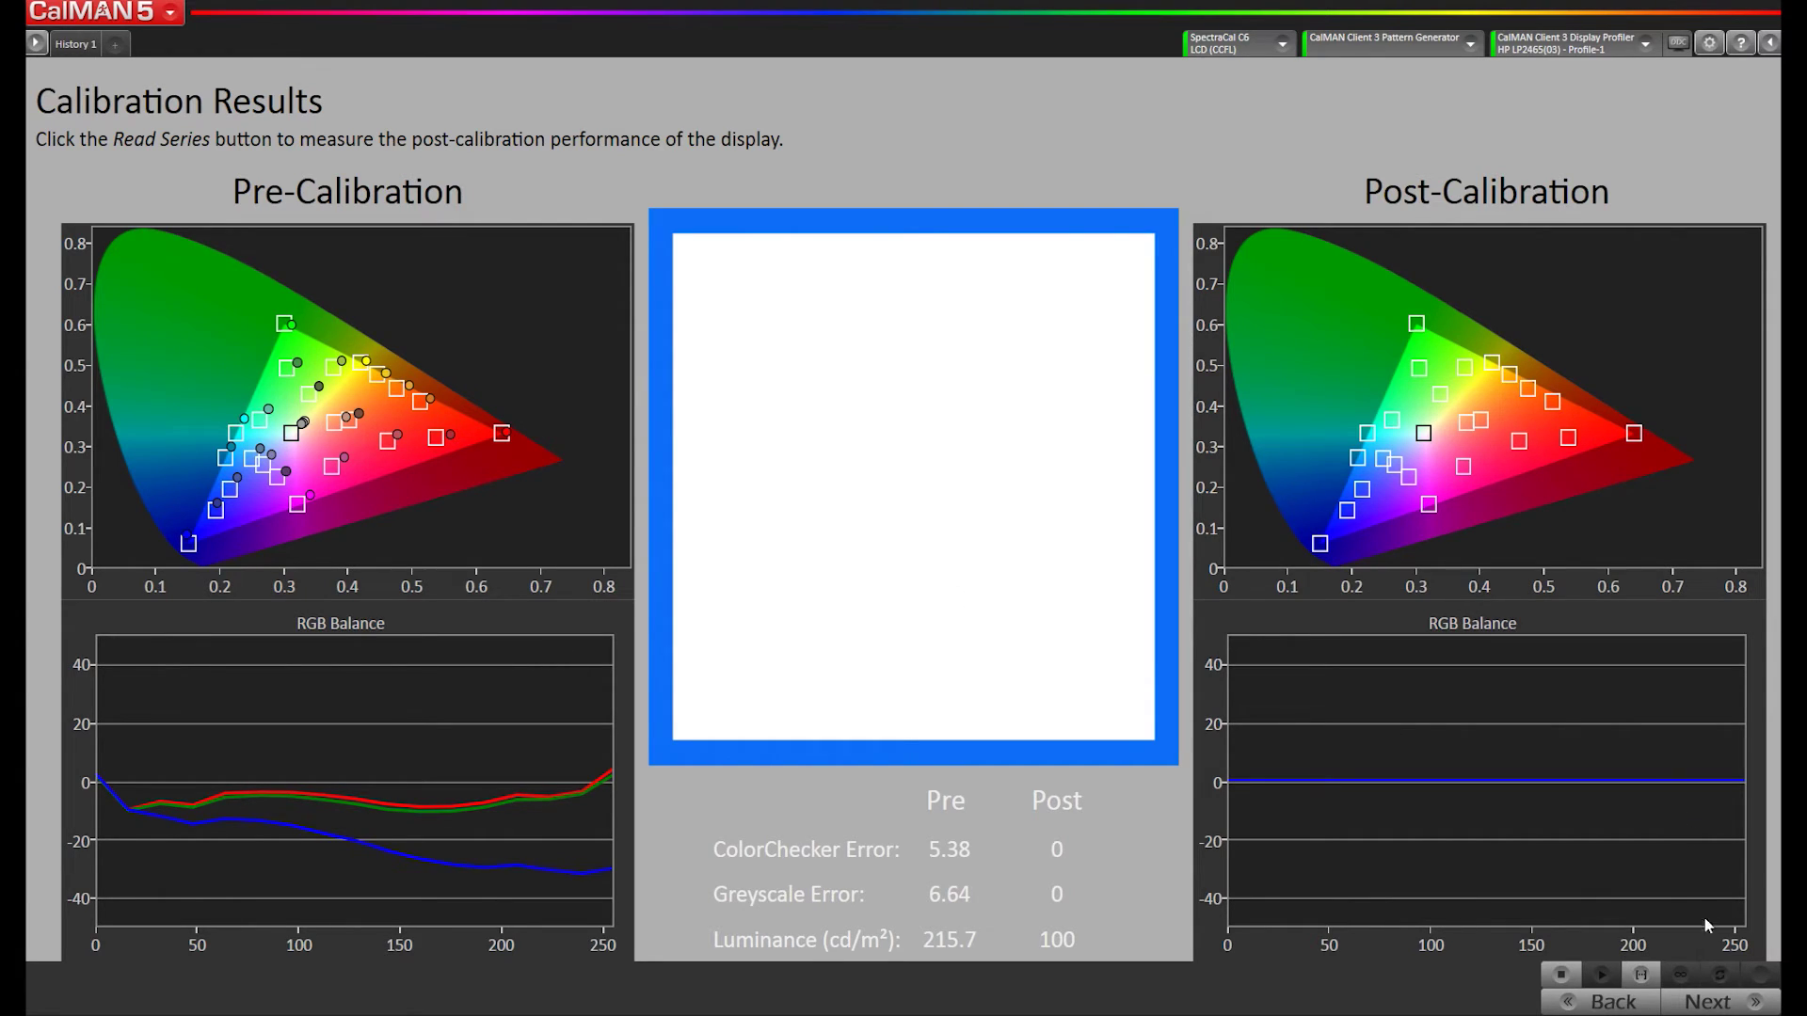
pyautogui.click(1645, 981)
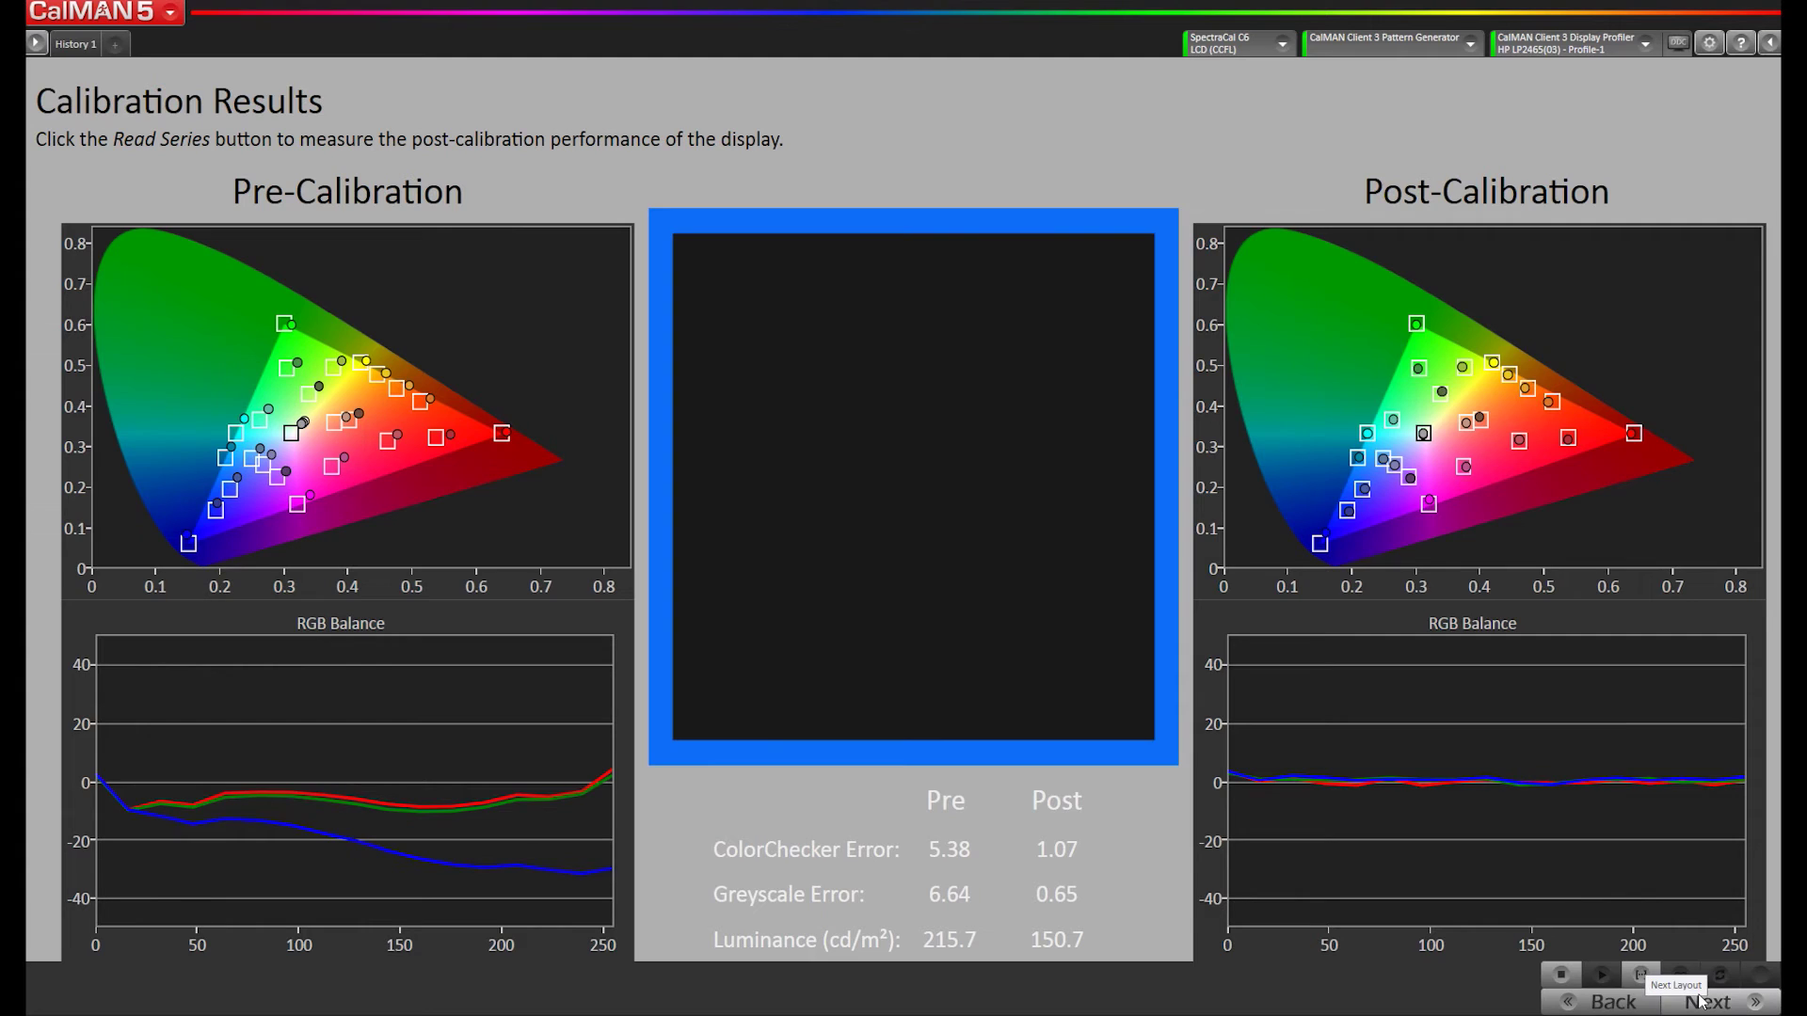
pyautogui.click(1767, 997)
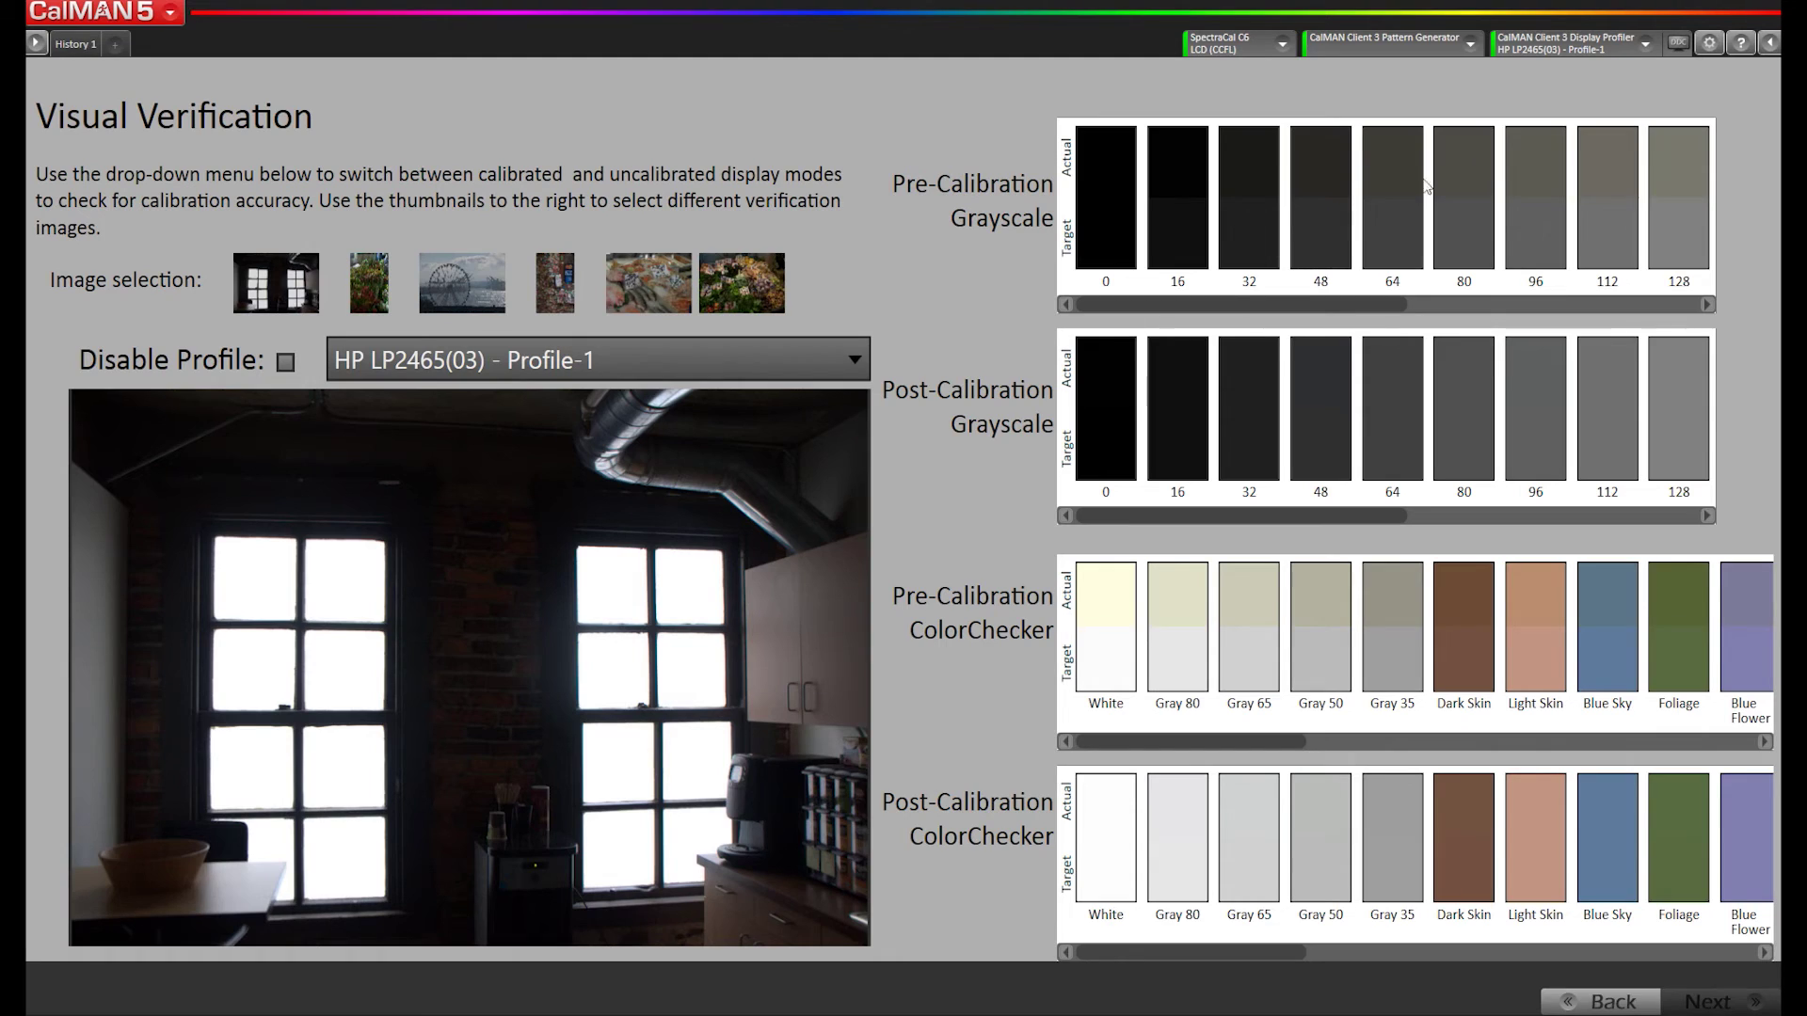
# Compare the pre- and post-calibration grayscale swatches up to 255 and the ColorChecker swatches through 100% Yellow
pyautogui.moveTo(1265, 301); pyautogui.dragTo(1590, 212)
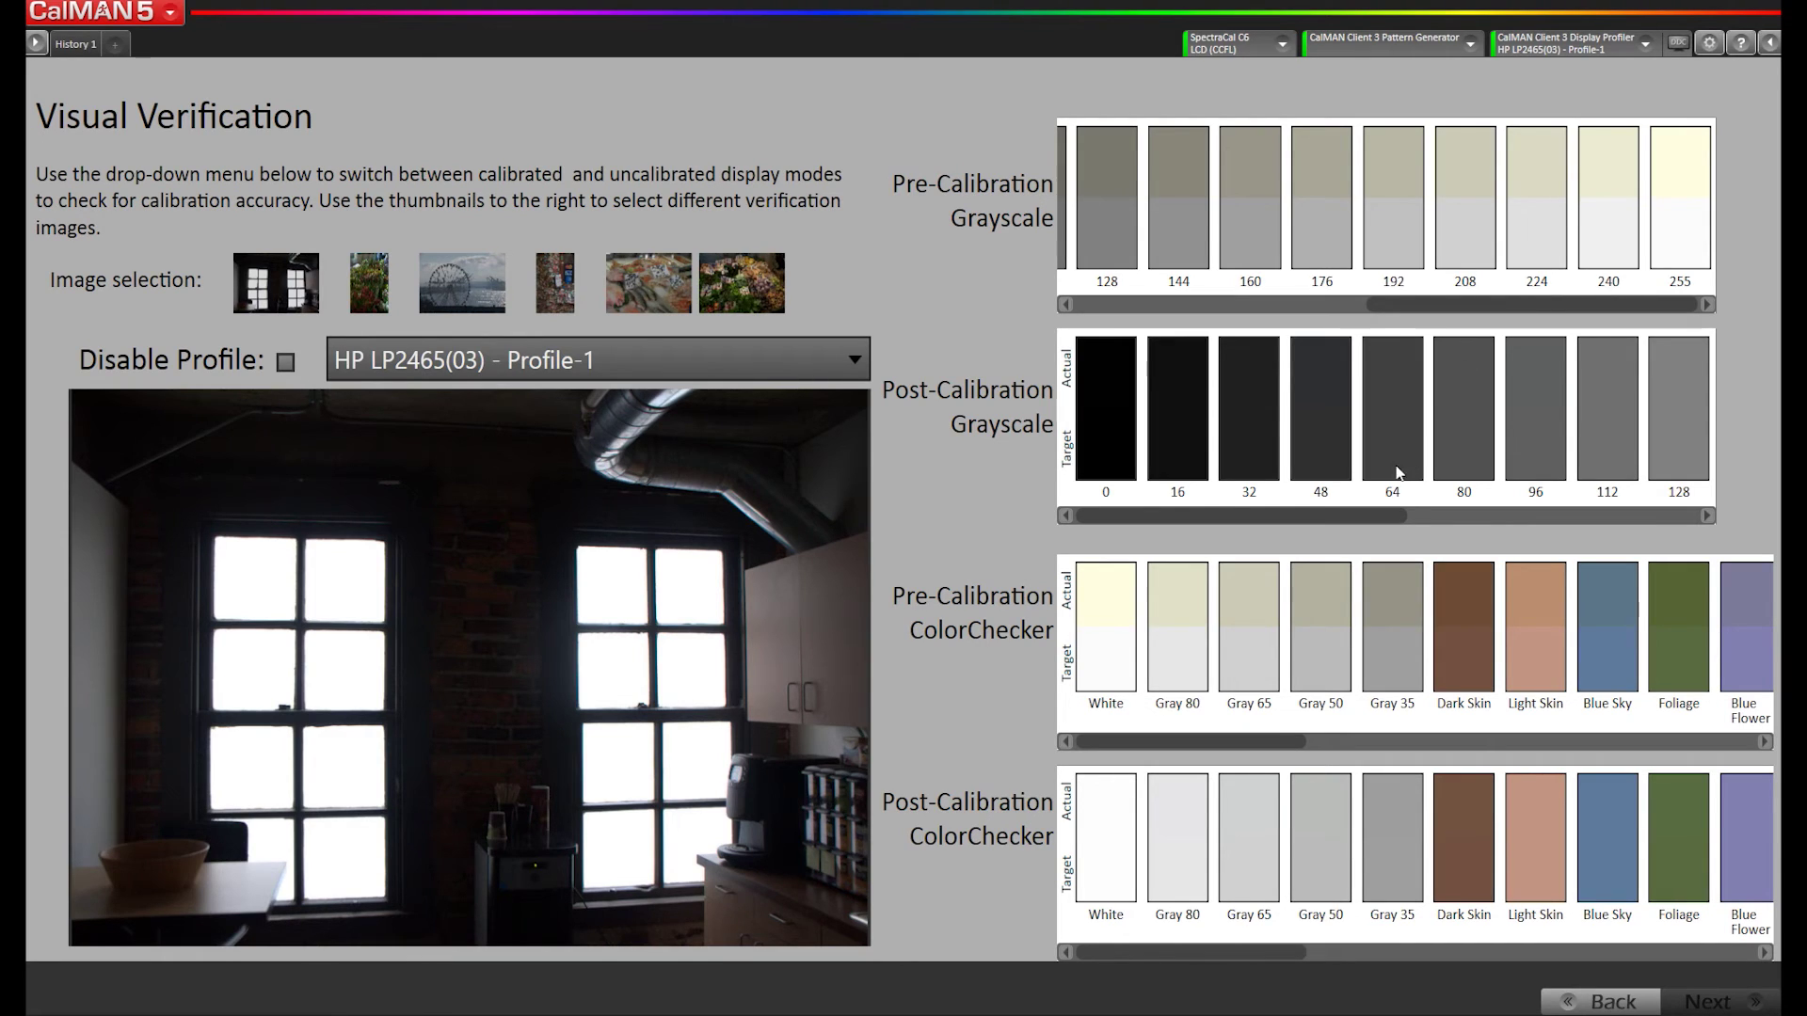
pyautogui.moveTo(1365, 519); pyautogui.dragTo(1689, 489)
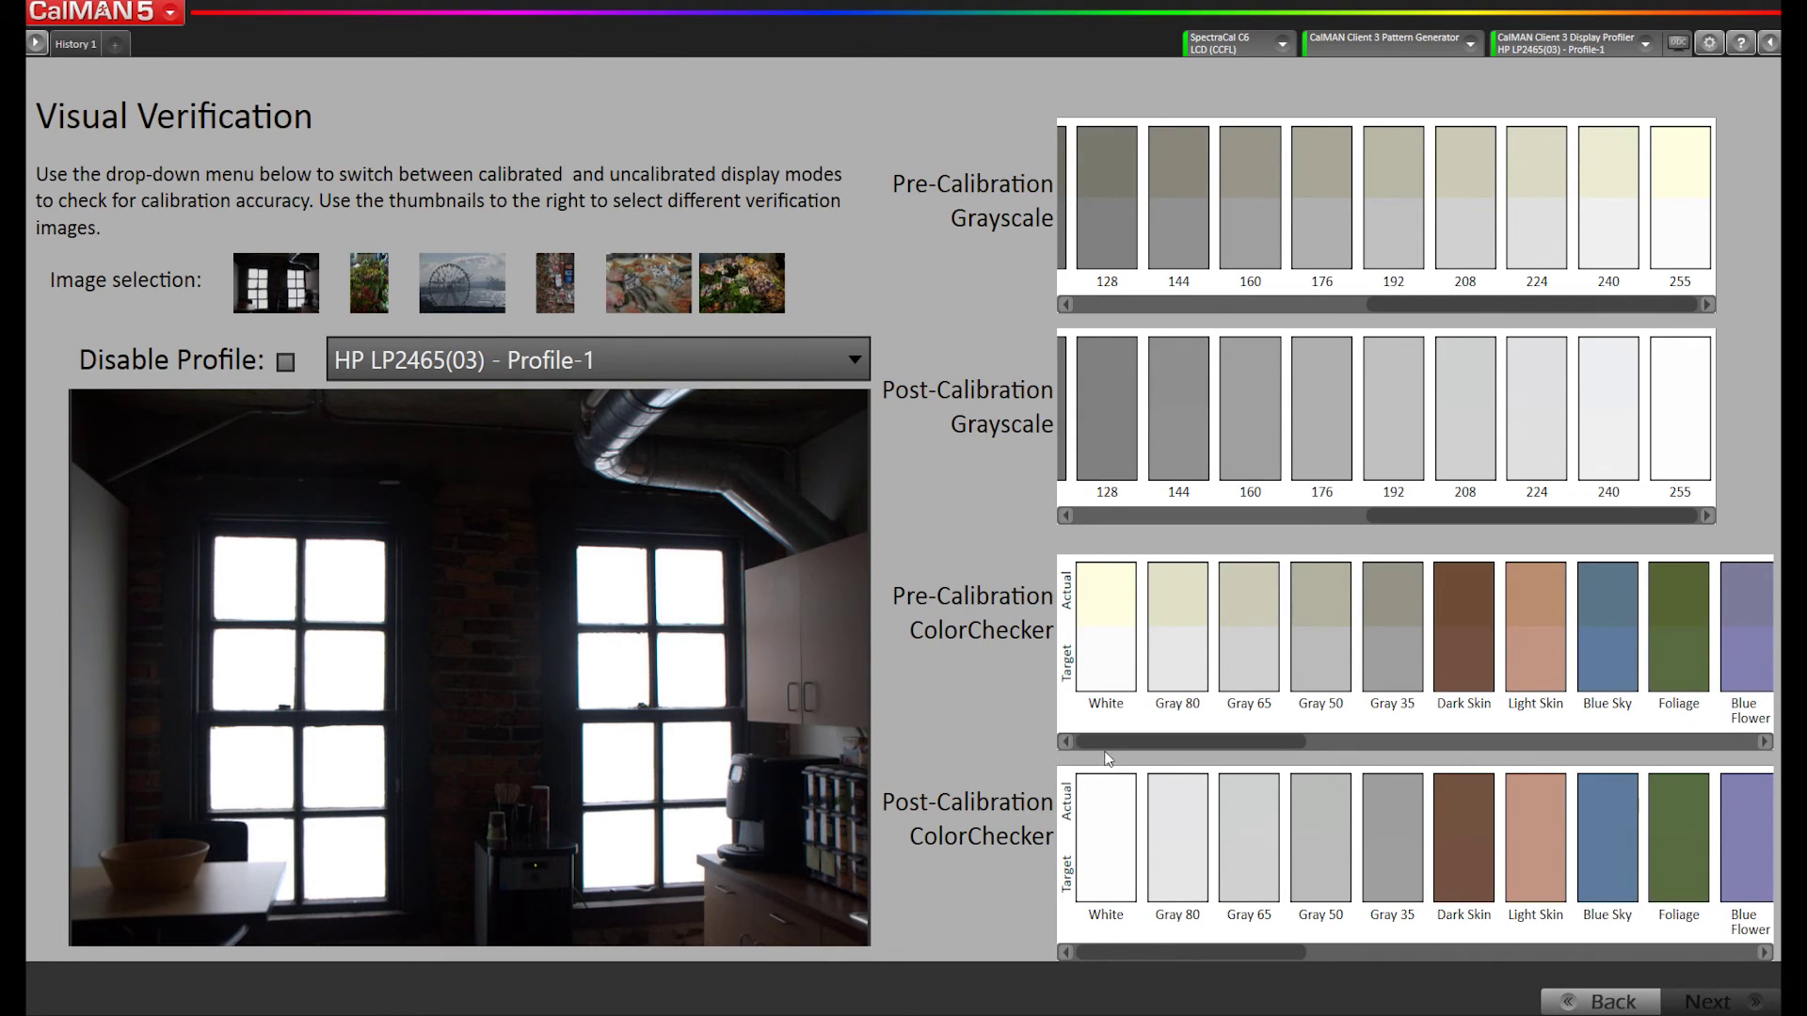
pyautogui.moveTo(1146, 743); pyautogui.dragTo(1510, 711)
pyautogui.hscroll(3, 1511, 709)
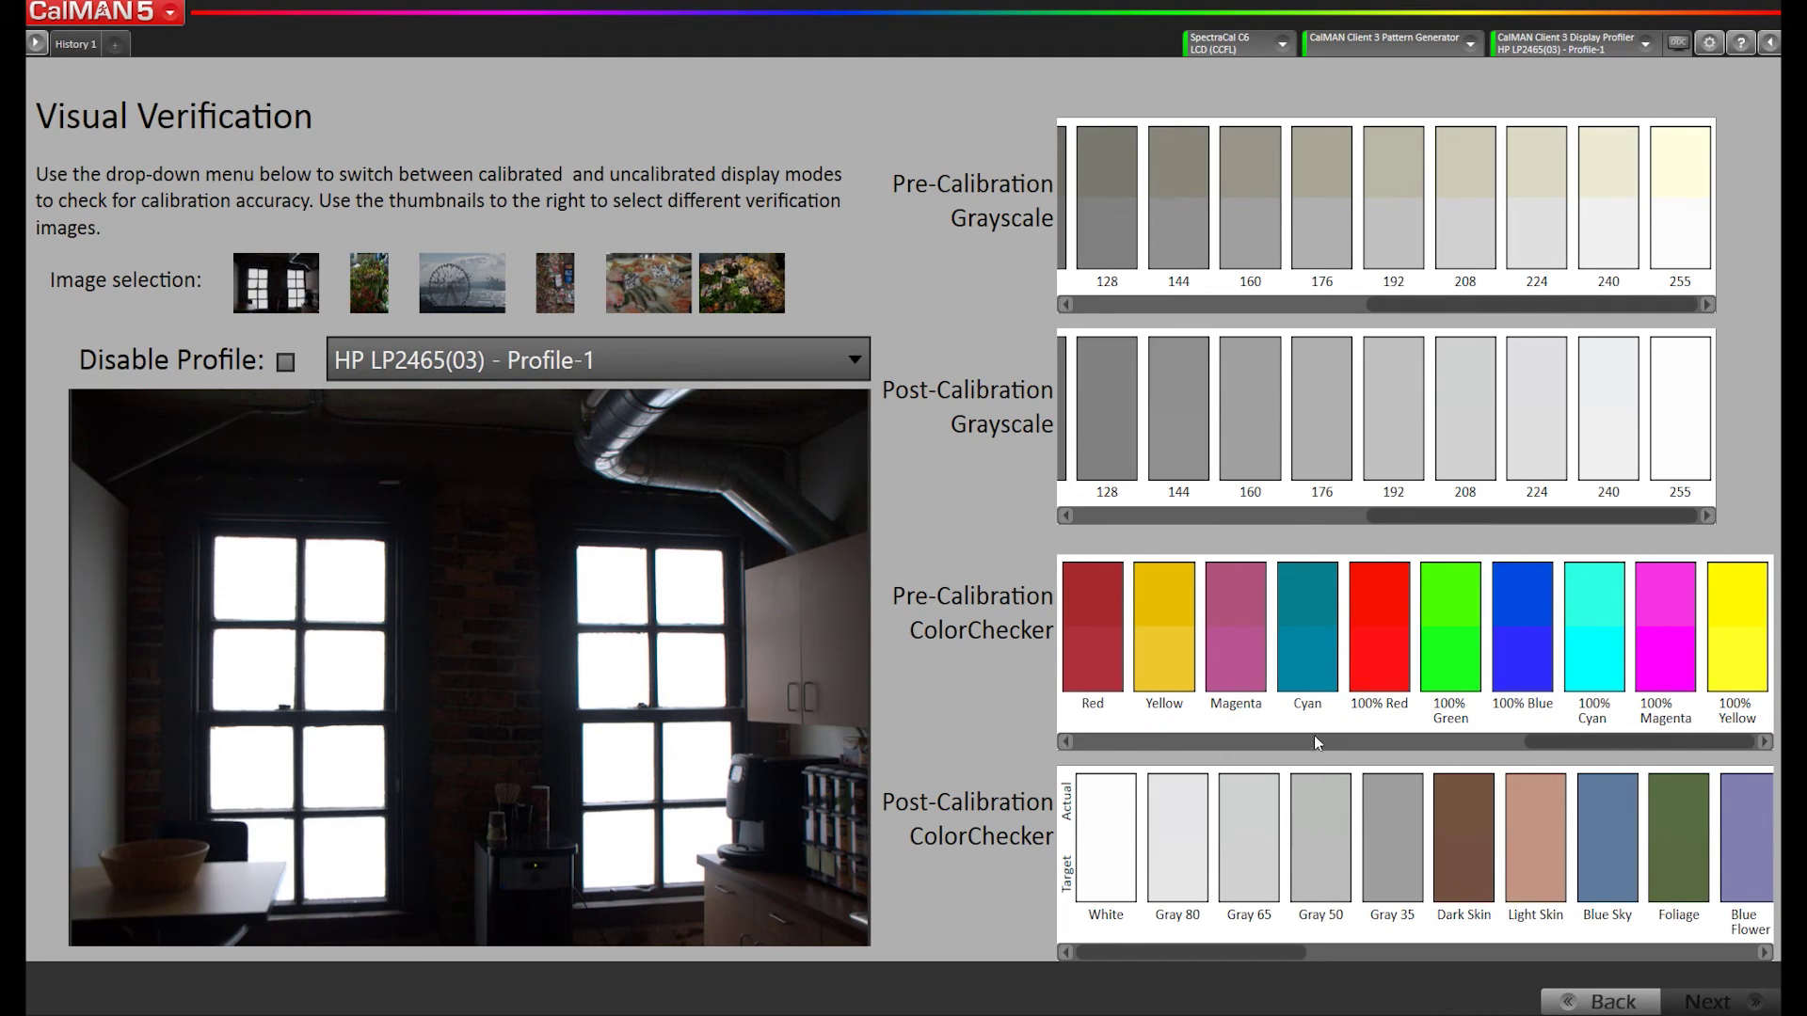
pyautogui.moveTo(1201, 952); pyautogui.dragTo(1719, 899)
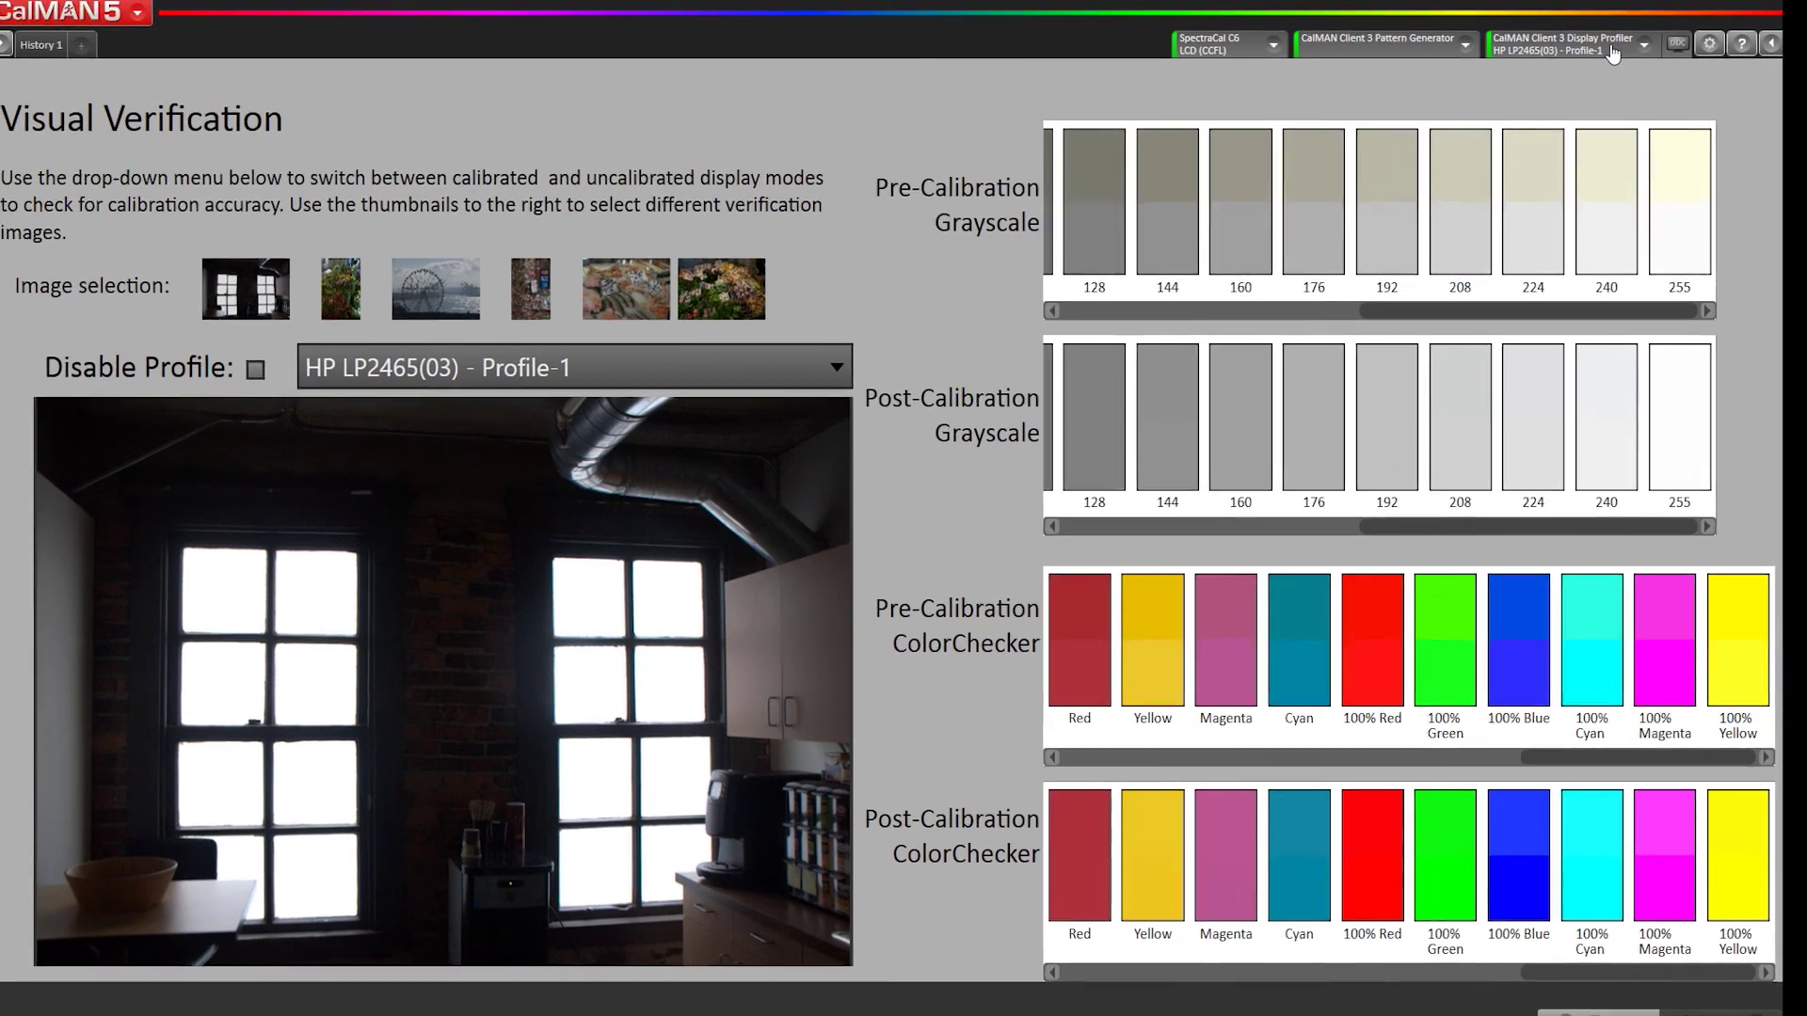
# Show the available display modes in the Display Control settings of the CalMAN Client 3 Display Profiler
pyautogui.click(1616, 47)
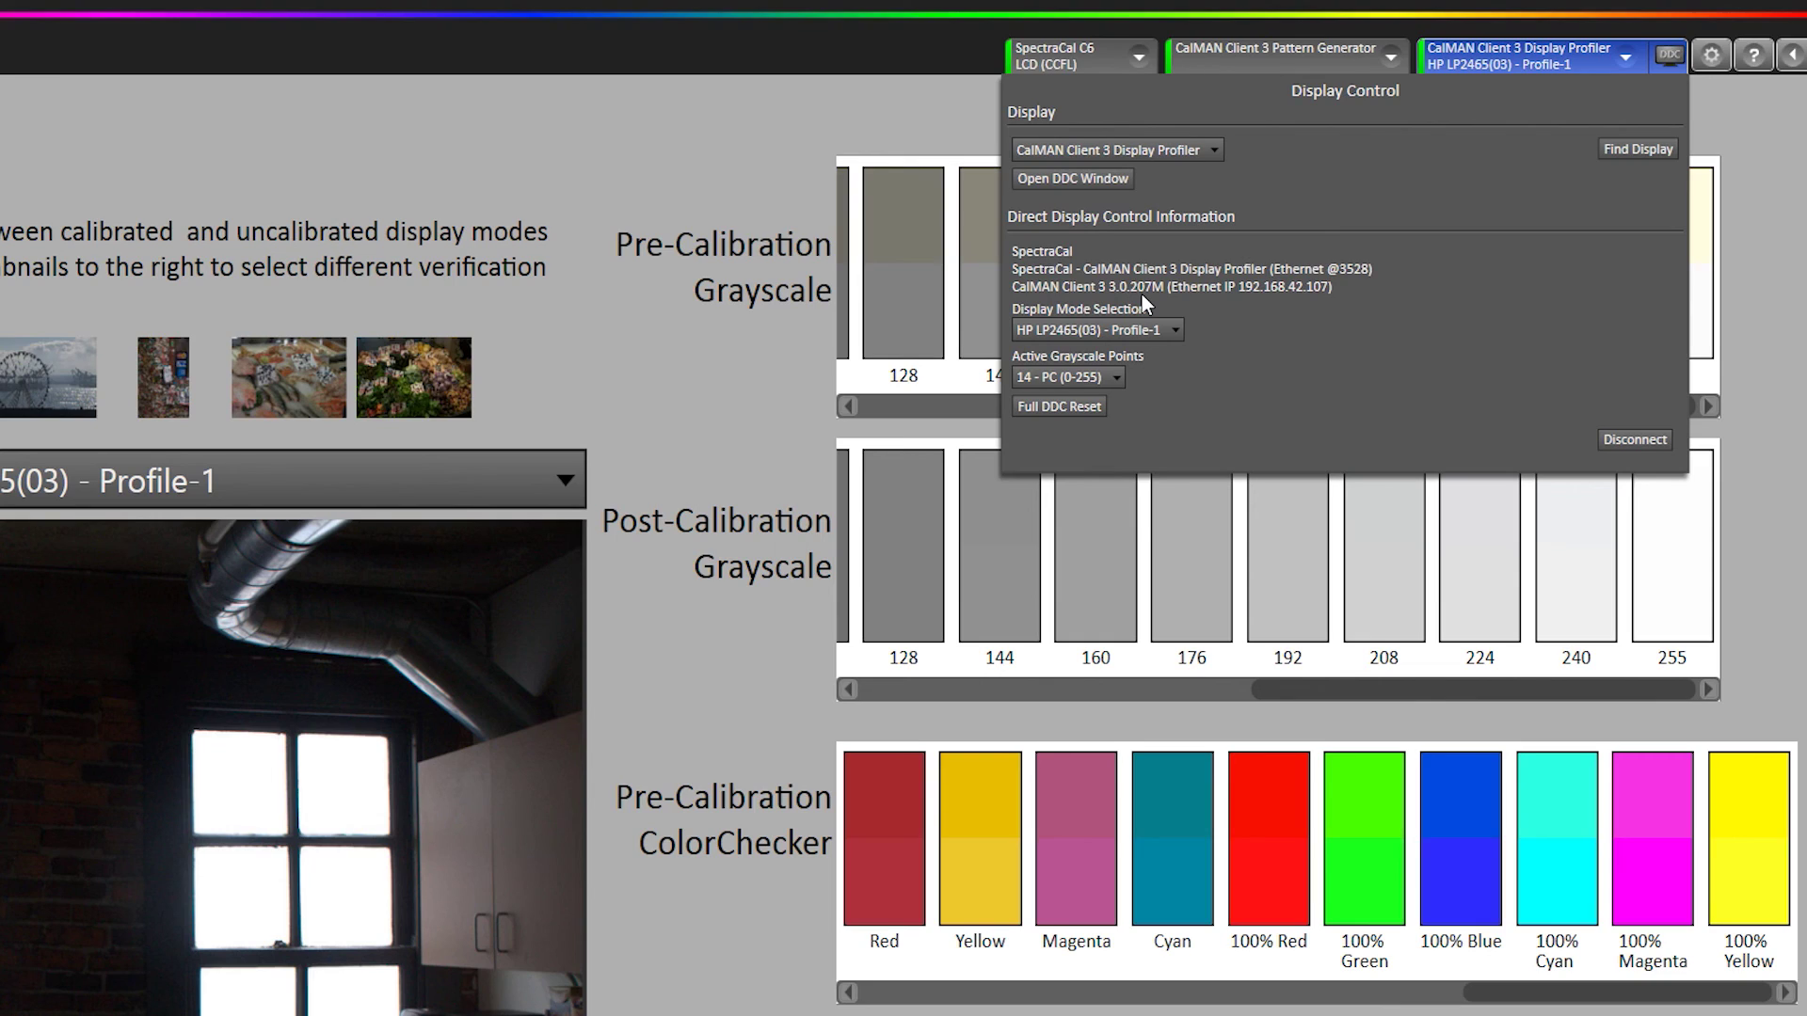
pyautogui.click(1145, 324)
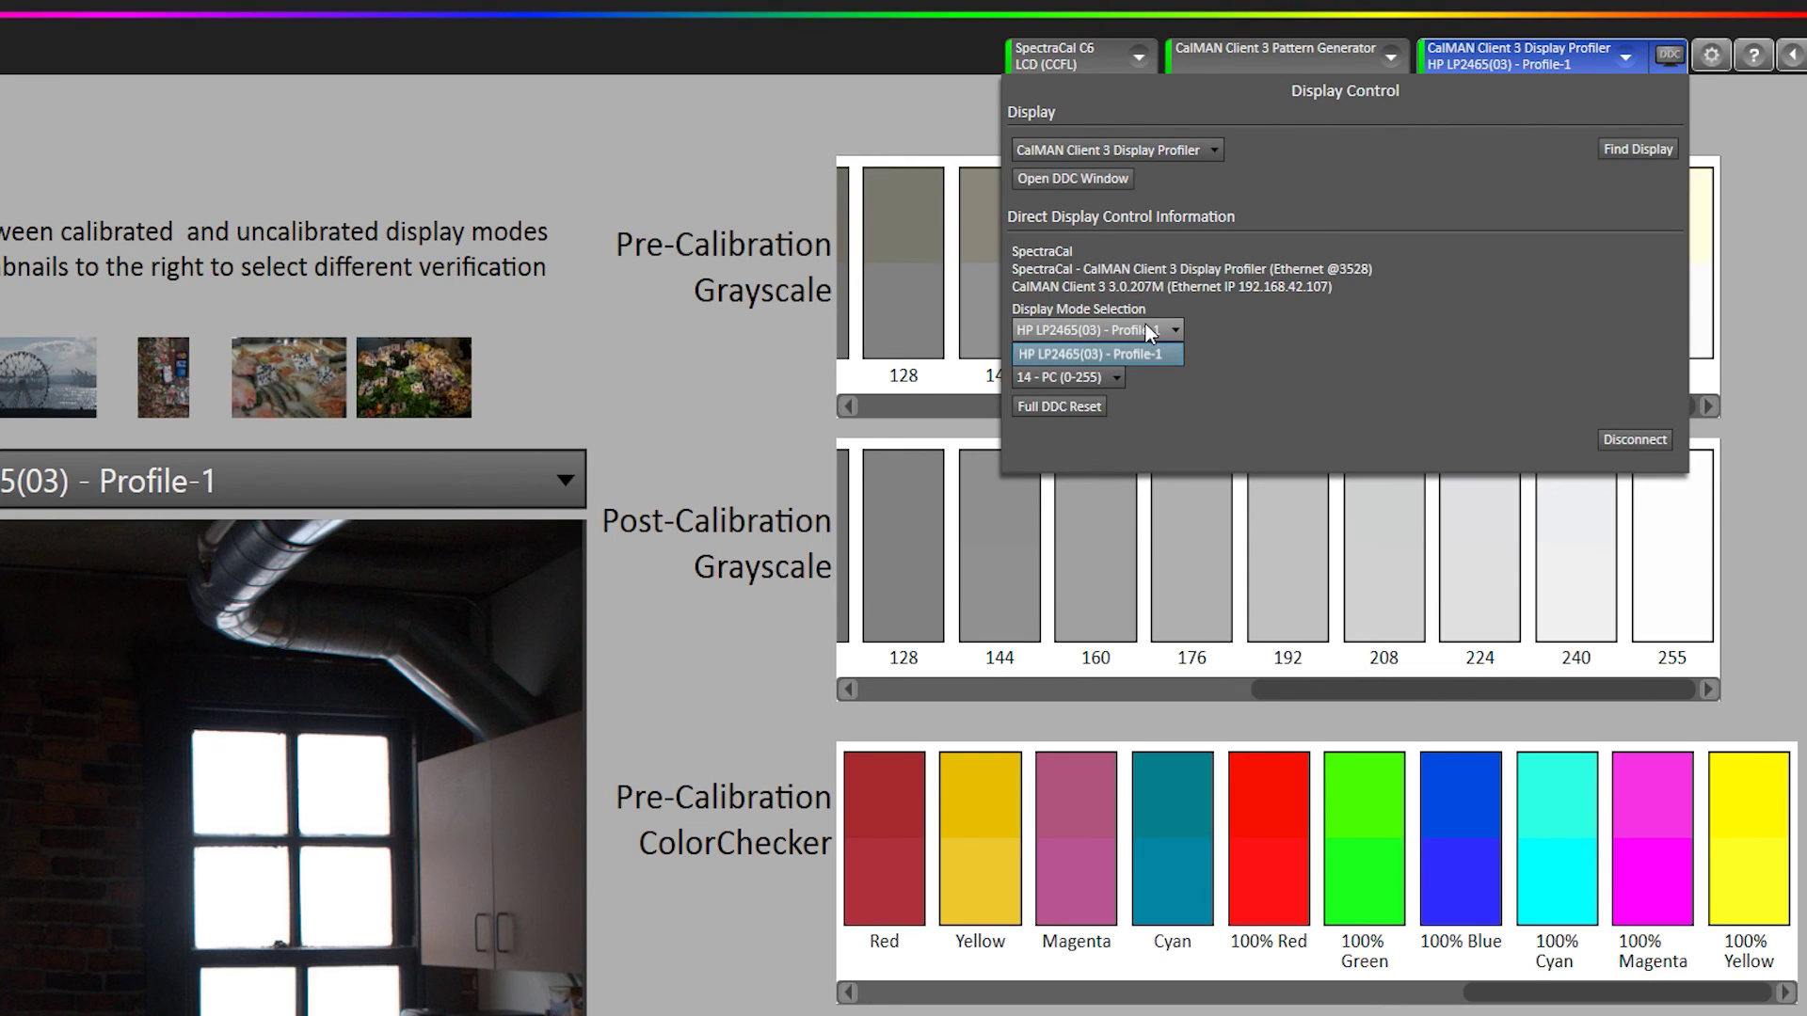